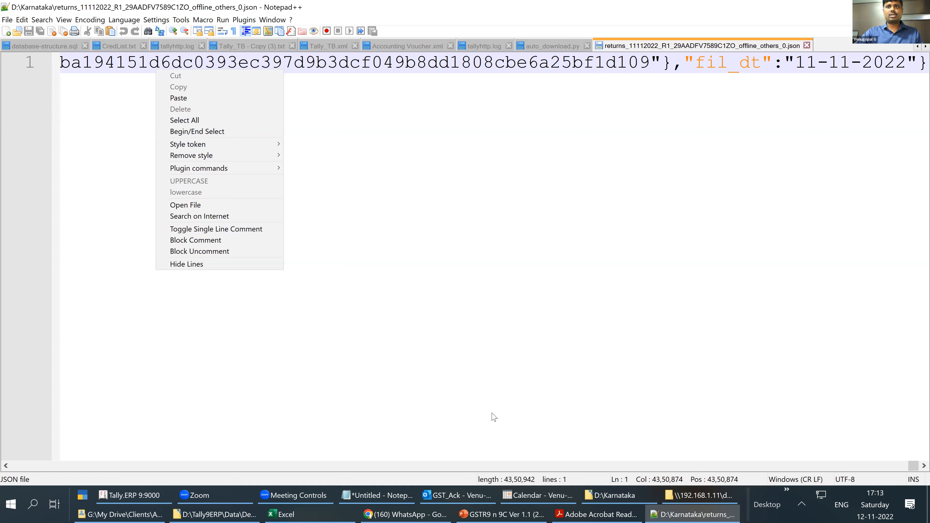
Switch to the Code Beautify JSON Viewer in the browser, validate the loaded JSON and examine its b2b invoice records in the tree
key("alt+Tab")
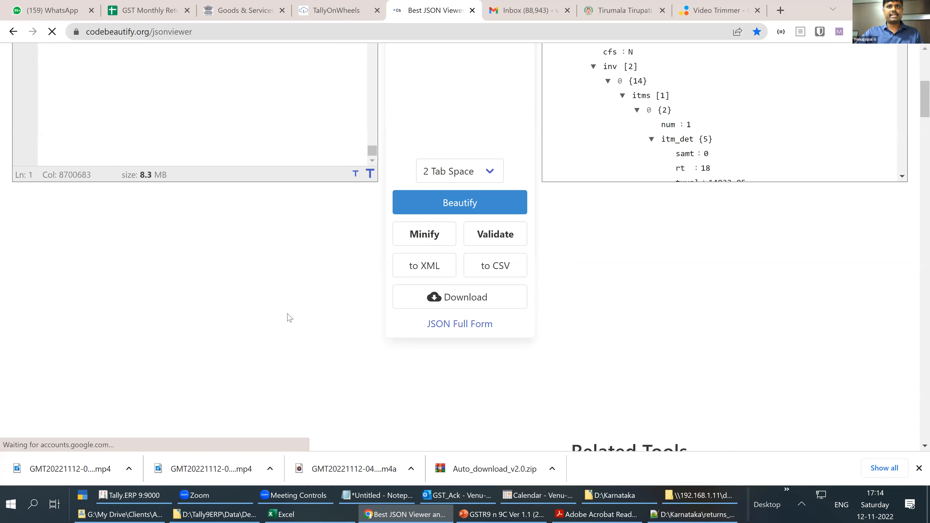
left_click(497, 238)
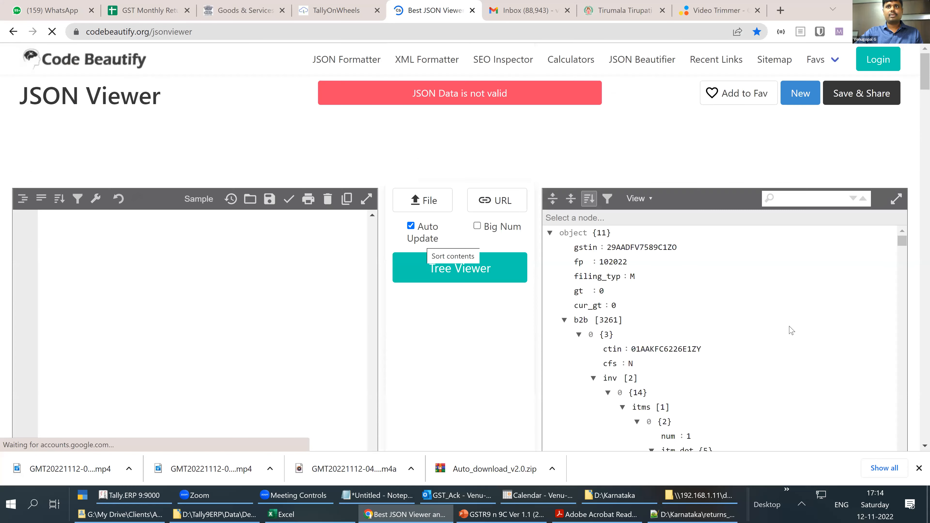
scroll(652, 282, "down", 5)
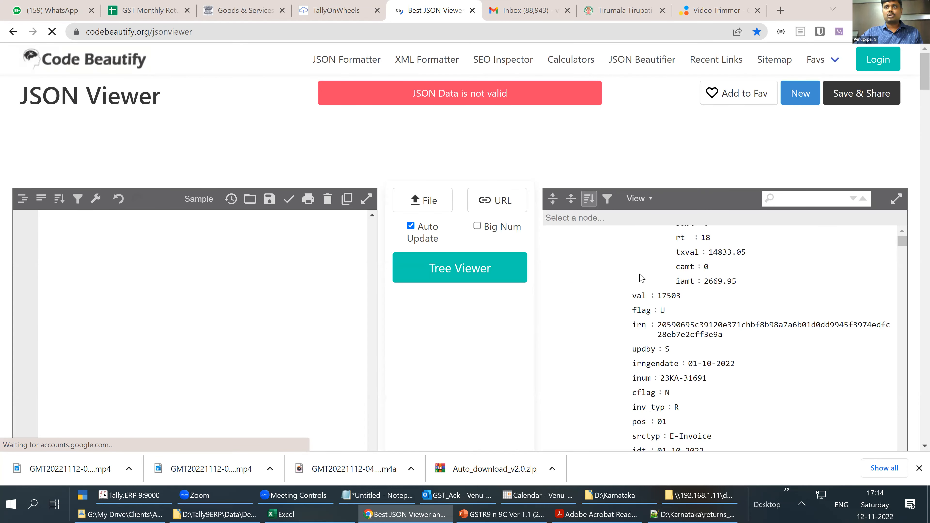
scroll(641, 279, "down", 4)
scroll(687, 306, "down", 5)
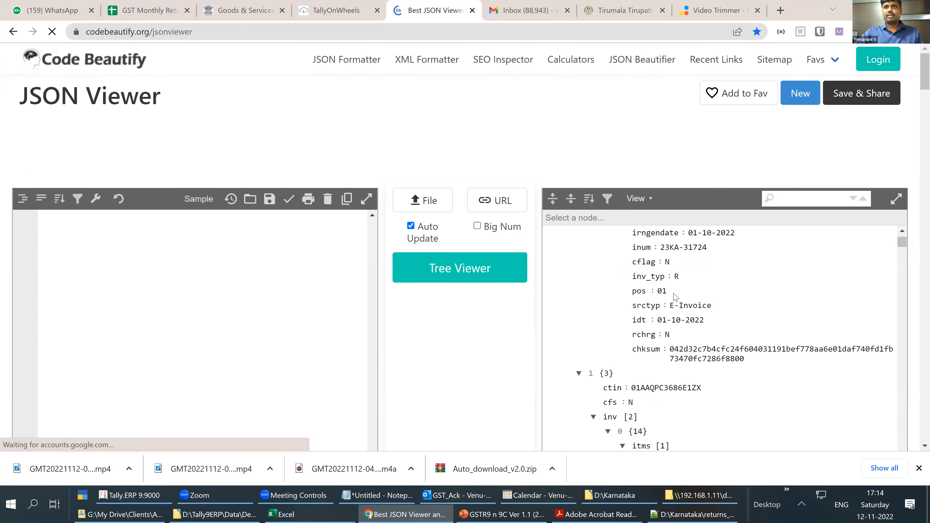
scroll(675, 297, "down", 8)
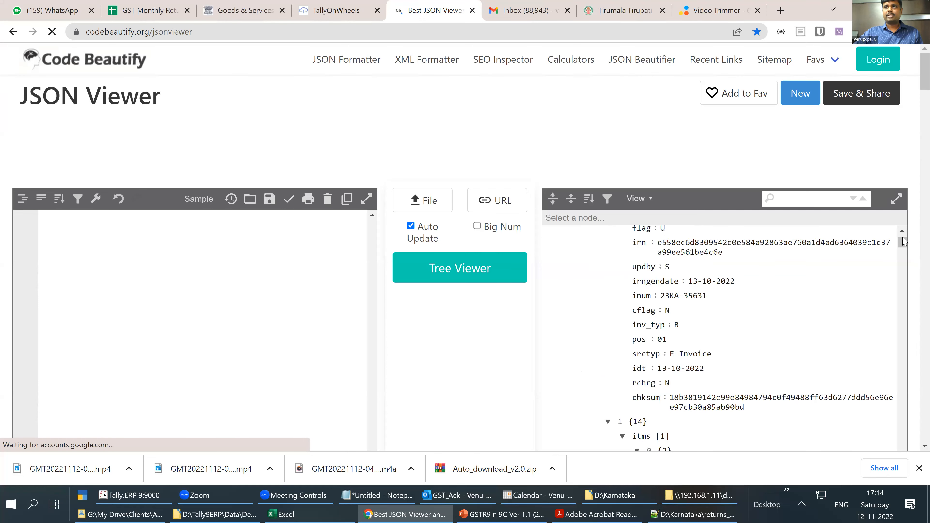
scroll(710, 324, "down", 10)
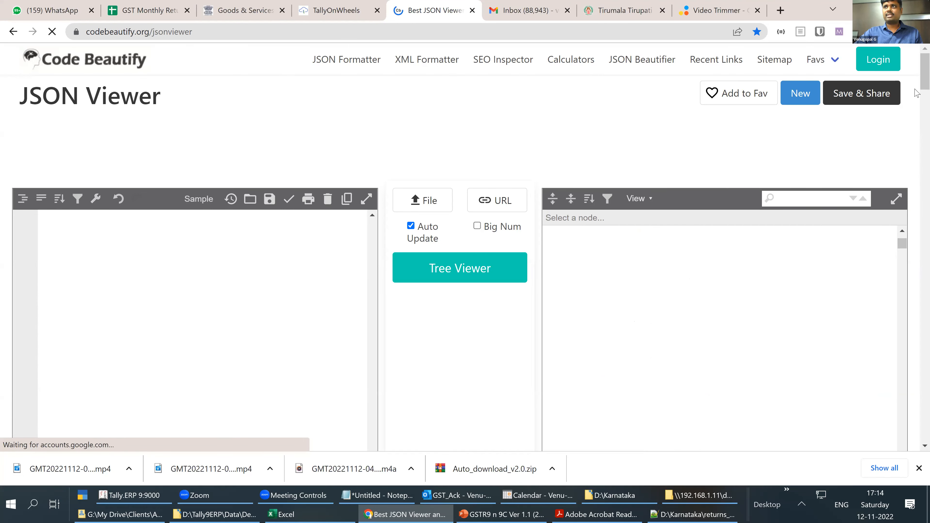
scroll(916, 114, "down", 6)
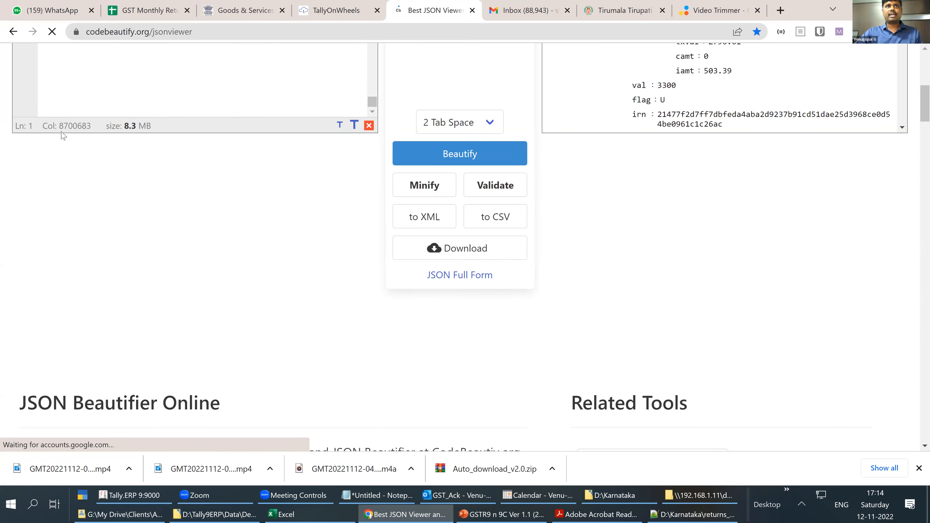
scroll(752, 124, "down", 3)
scroll(747, 124, "up", 10)
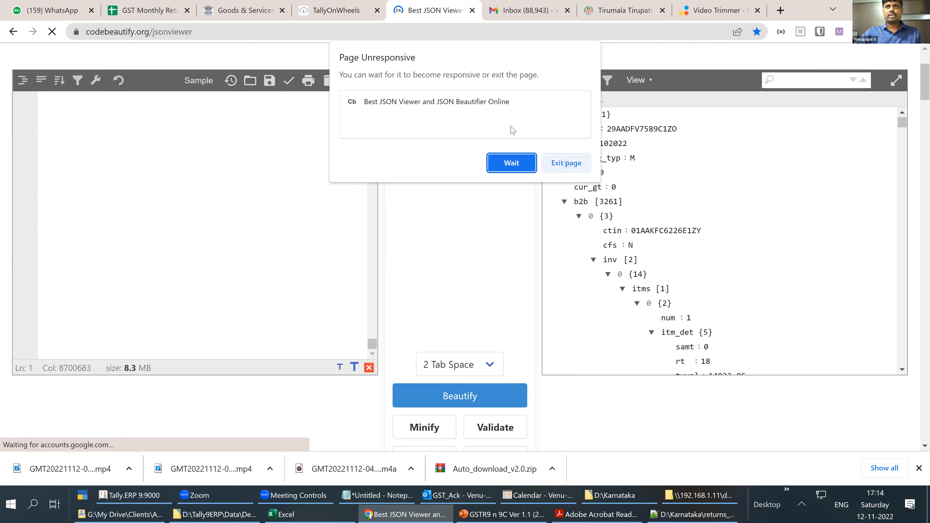
Switch to Excel and create a new blank workbook
left_click(327, 513)
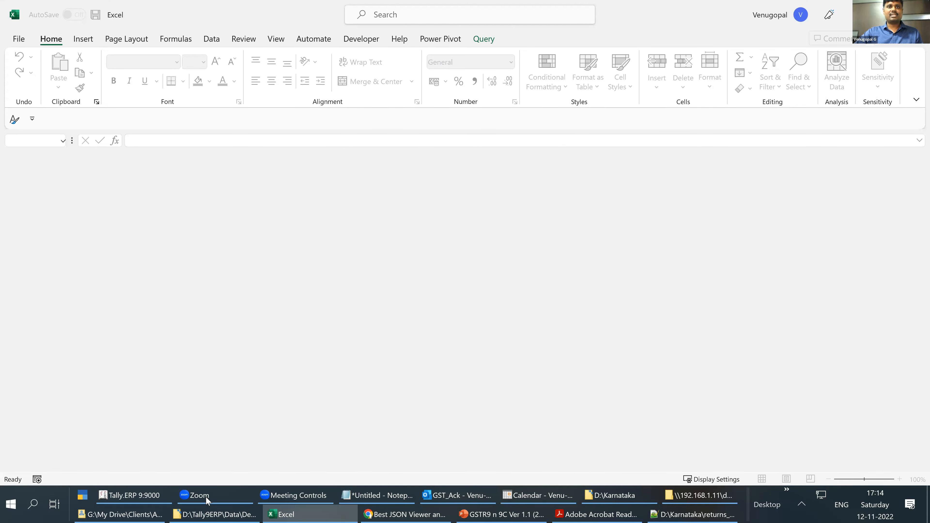
left_click(214, 513)
left_click(341, 502)
key("ctrl+n")
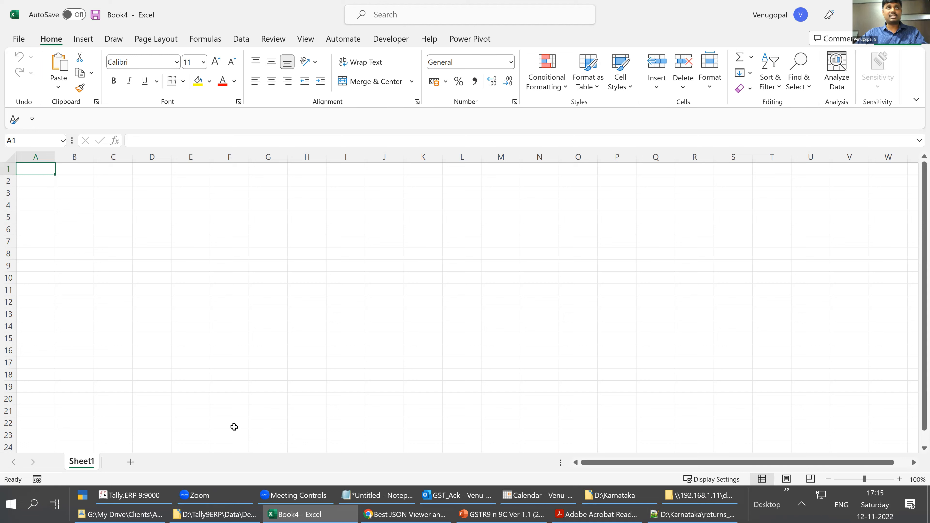
Try to import the GSTR-1 returns JSON file from D:\Karnataka into the blank workbook
left_click(240, 39)
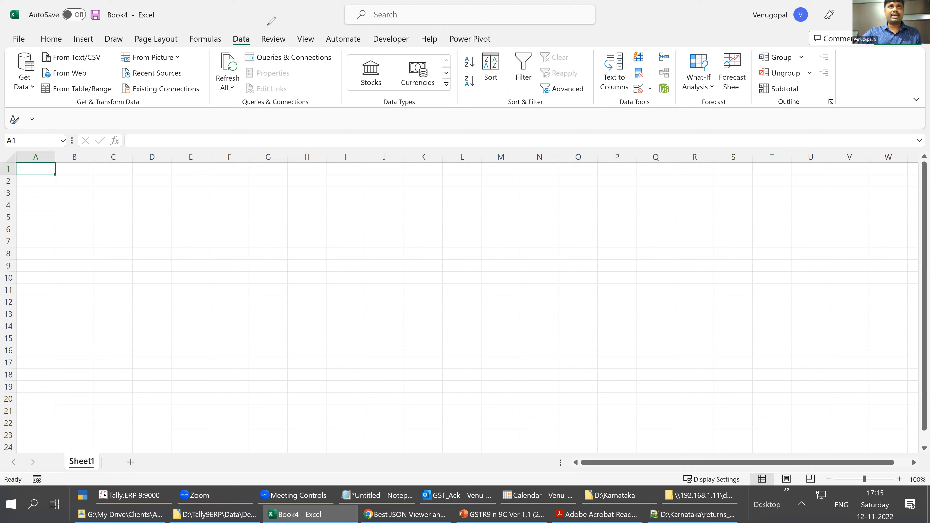
left_click_drag(266, 26, 278, 20)
left_click_drag(3, 100, 61, 37)
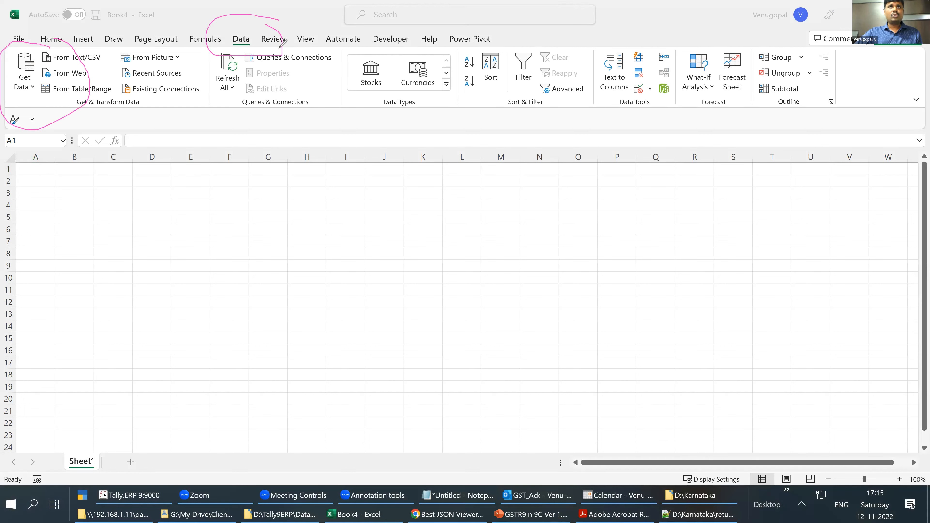
left_click(34, 87)
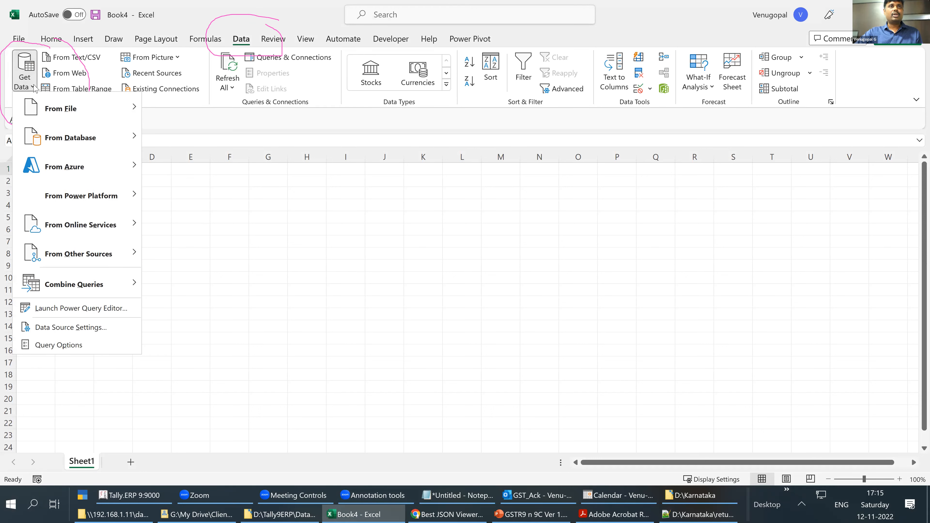
mouse_move(57, 115)
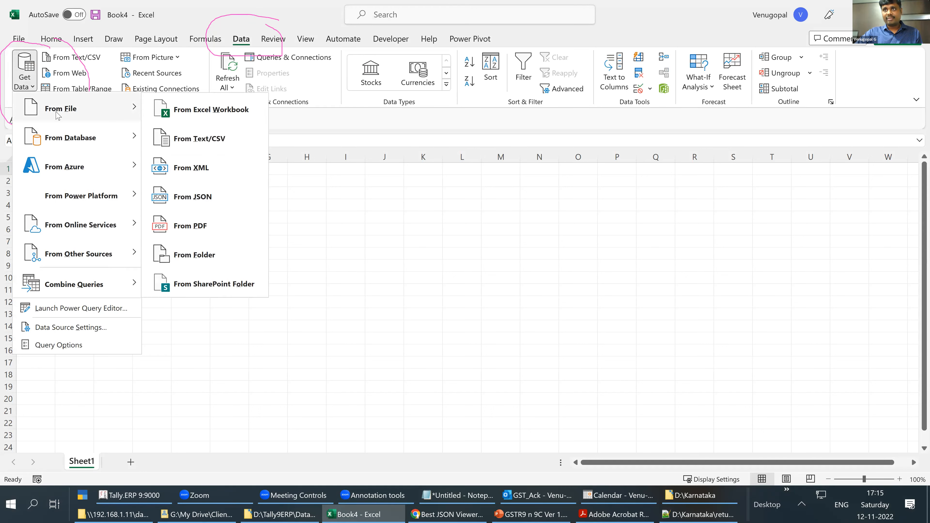
left_click(194, 199)
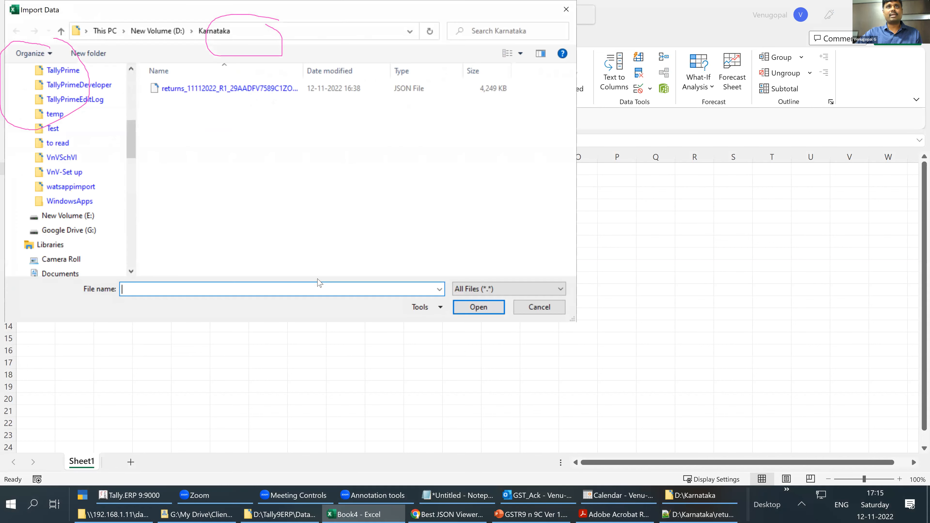
left_click(198, 90)
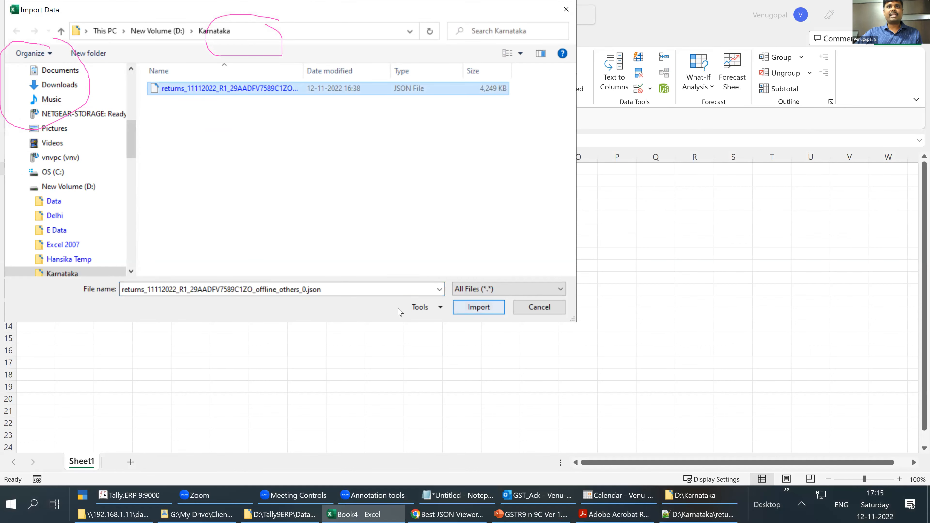
key("Return")
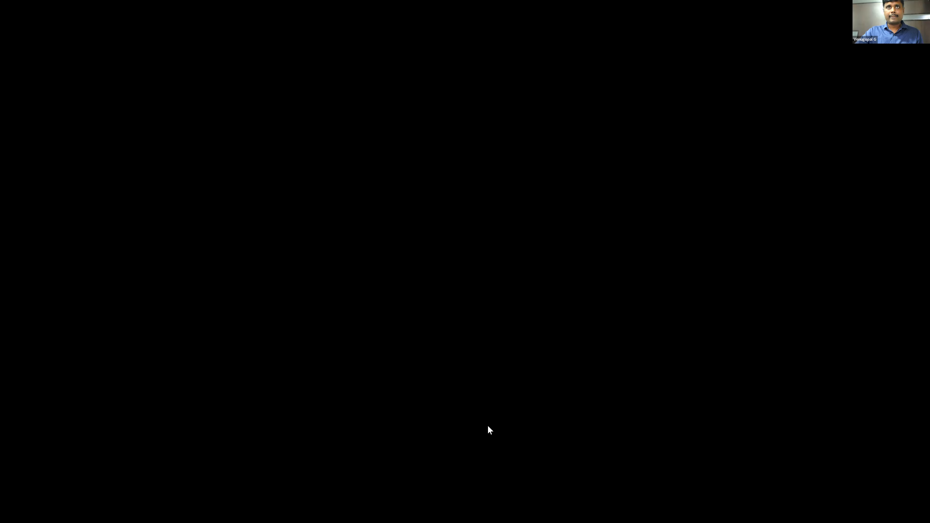
Launch Excel again from the Run dialog with the command "excel" and go to its blank workbook
key("super+r")
type("excel")
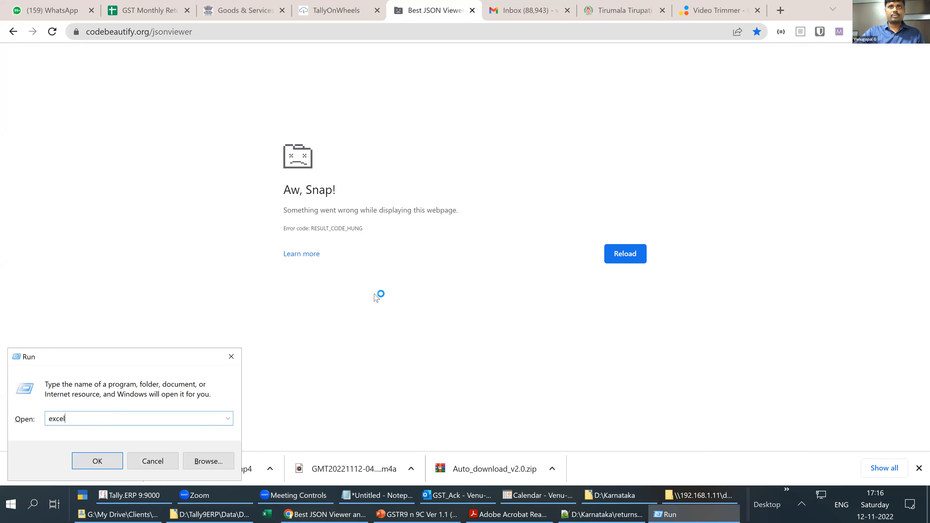
key("Return")
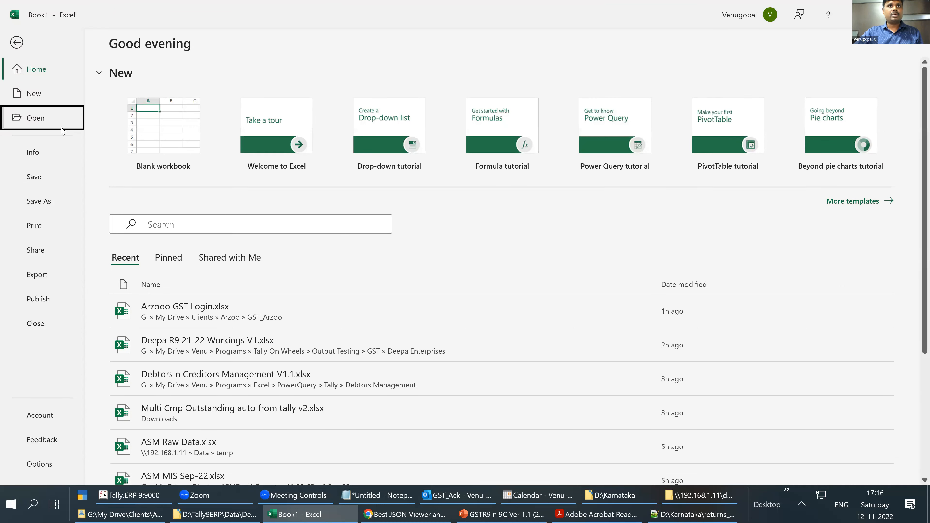
left_click(40, 119)
key("Escape")
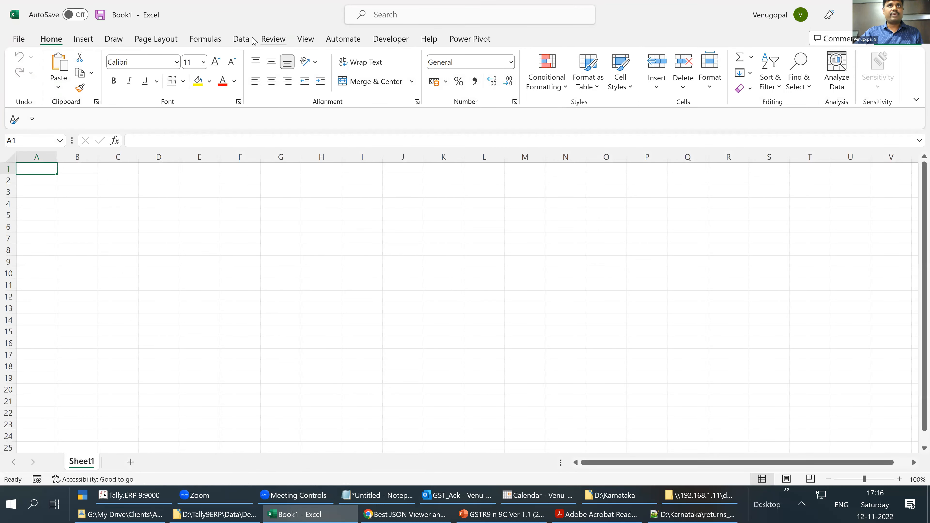
Import the returns JSON file from the D:\Karnataka folder into the workbook through Power Query's JSON source
left_click(241, 38)
left_click(24, 79)
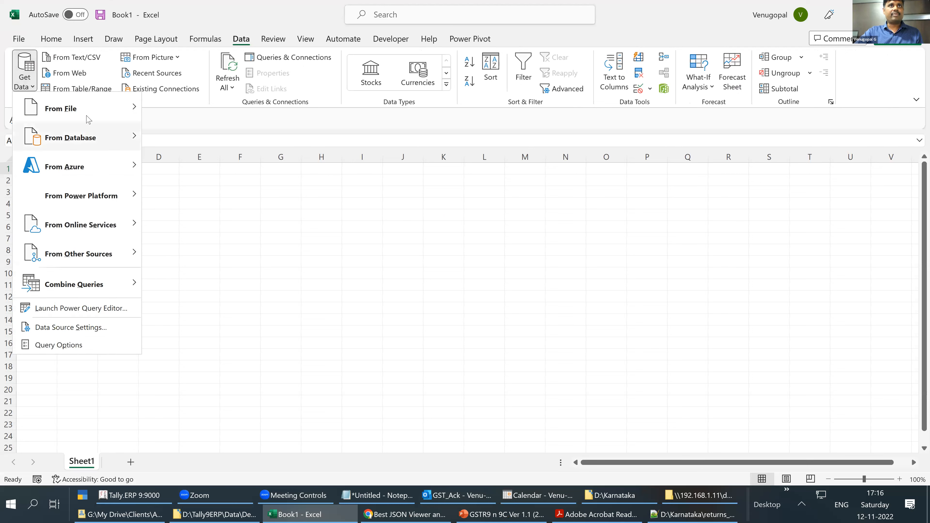
mouse_move(89, 110)
left_click(203, 190)
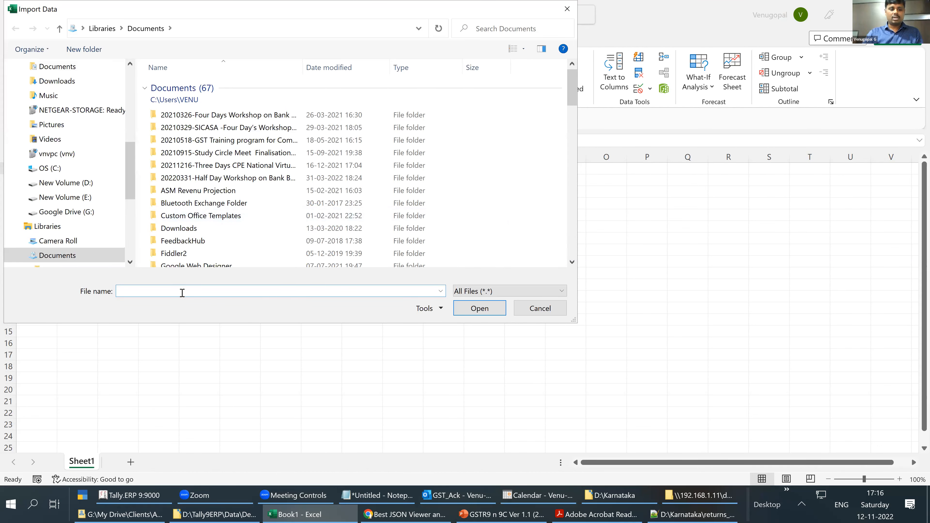
type("d:\\")
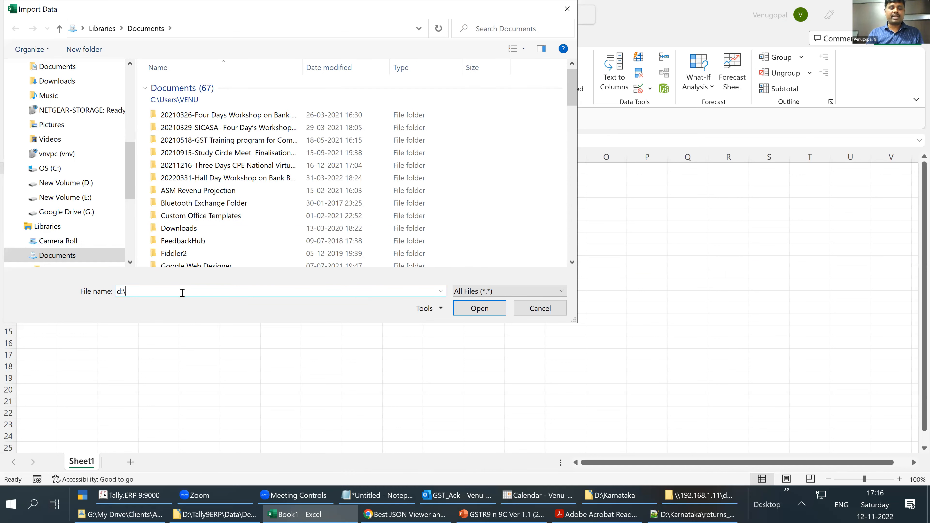
type("k")
key("Down")
key("Return")
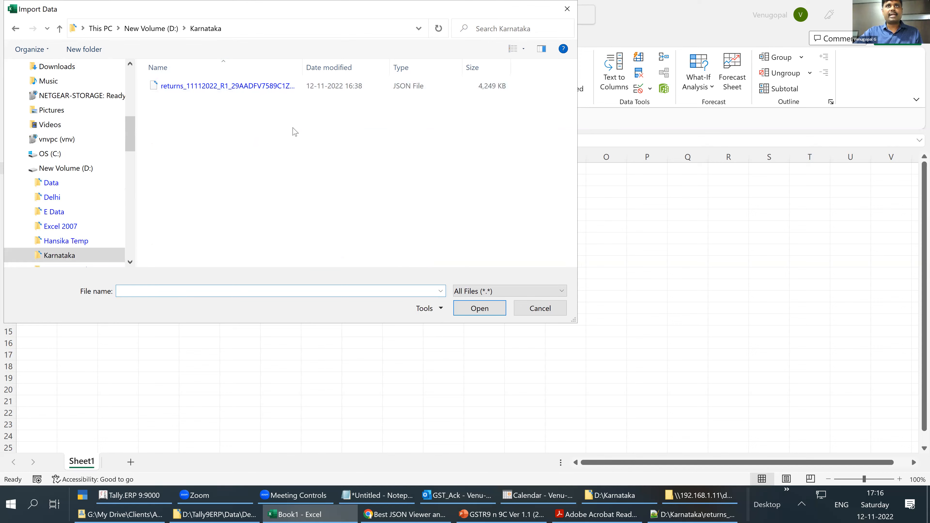
left_click(256, 86)
left_click(461, 307)
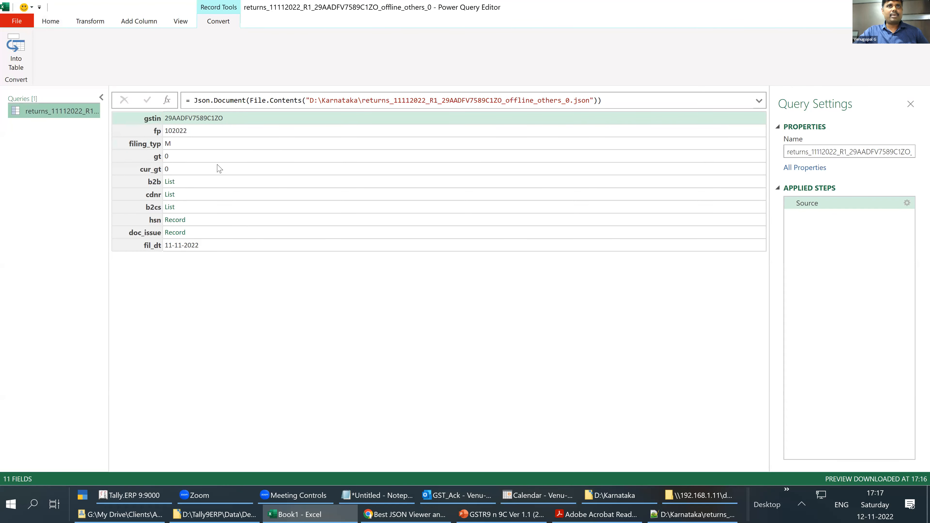
Drill into the first record of the b2b list, and go back to the Source step of the query
left_click(170, 182)
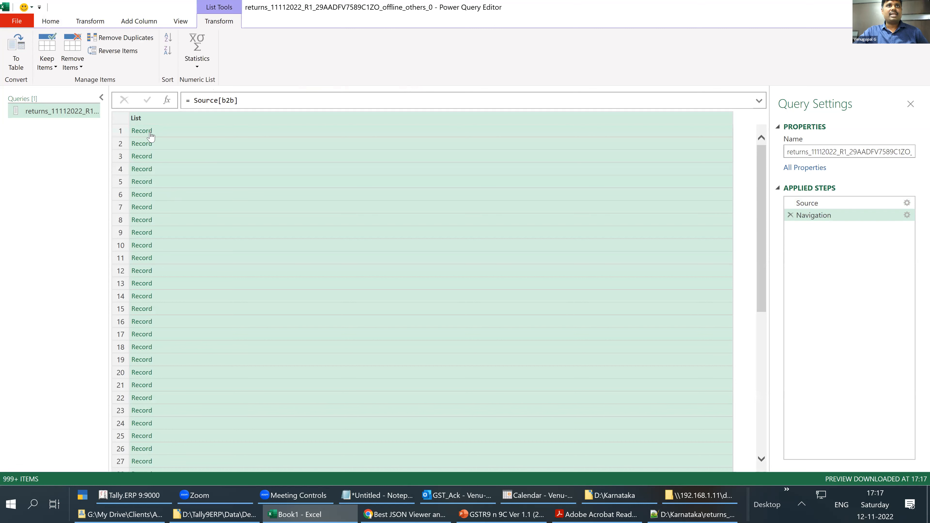
left_click(222, 132)
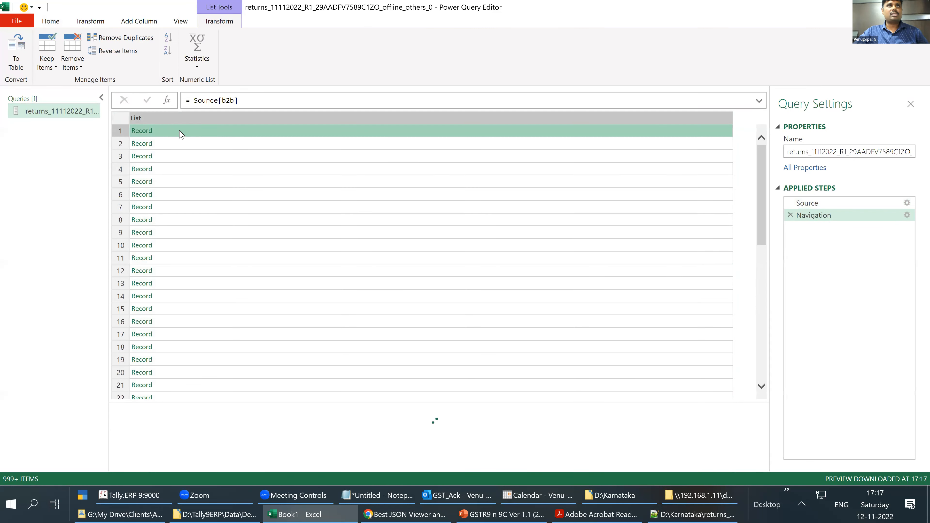
left_click(146, 132)
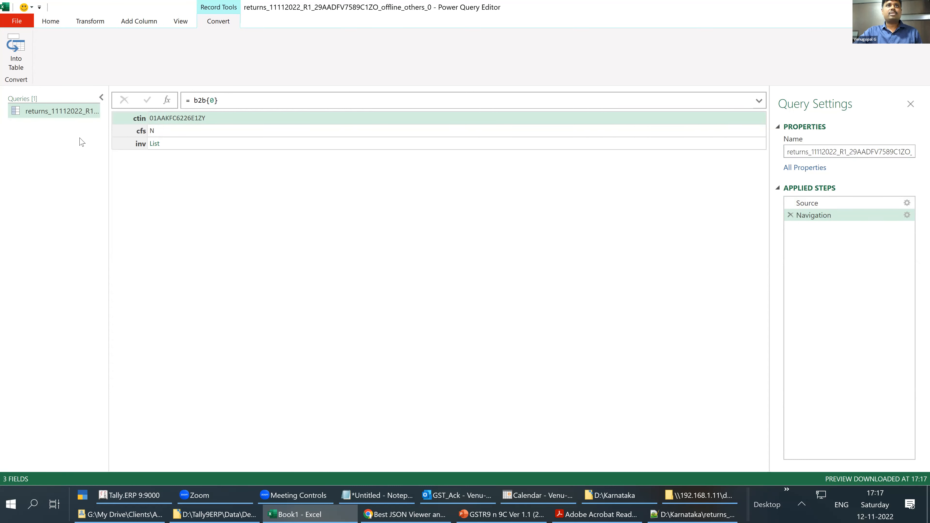
left_click(817, 205)
left_click(816, 215)
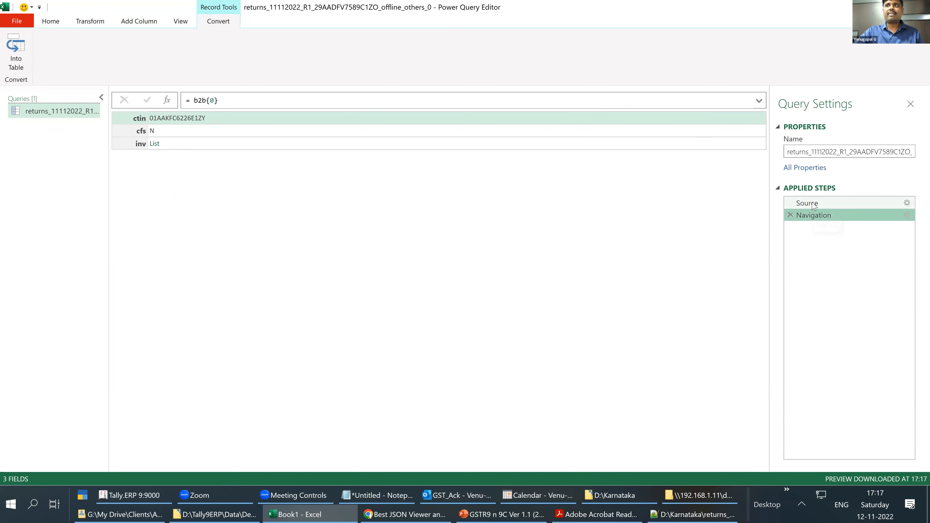
left_click(812, 204)
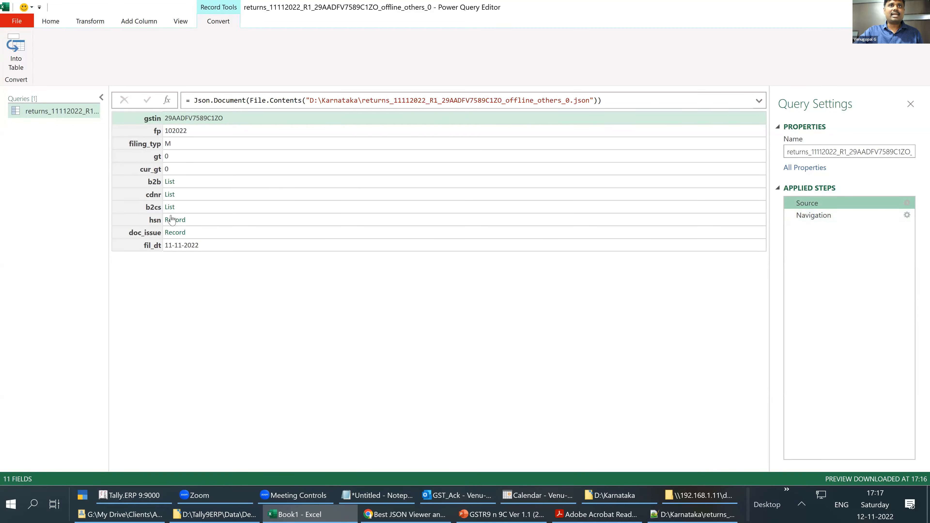
Drill into the b2b list from the Source step to show all its records
left_click(171, 182)
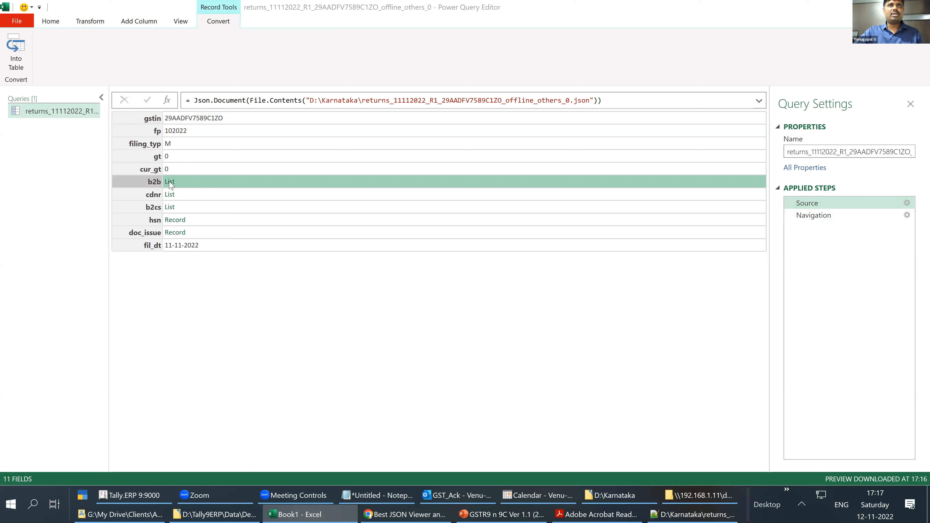
left_click(170, 182)
left_click(522, 273)
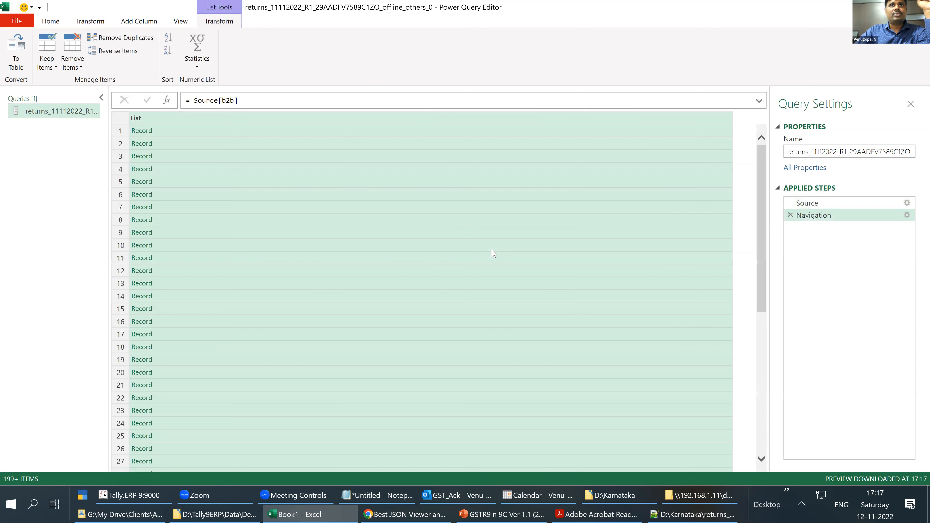
left_click_drag(770, 212, 772, 352)
scroll(281, 174, "down", 3)
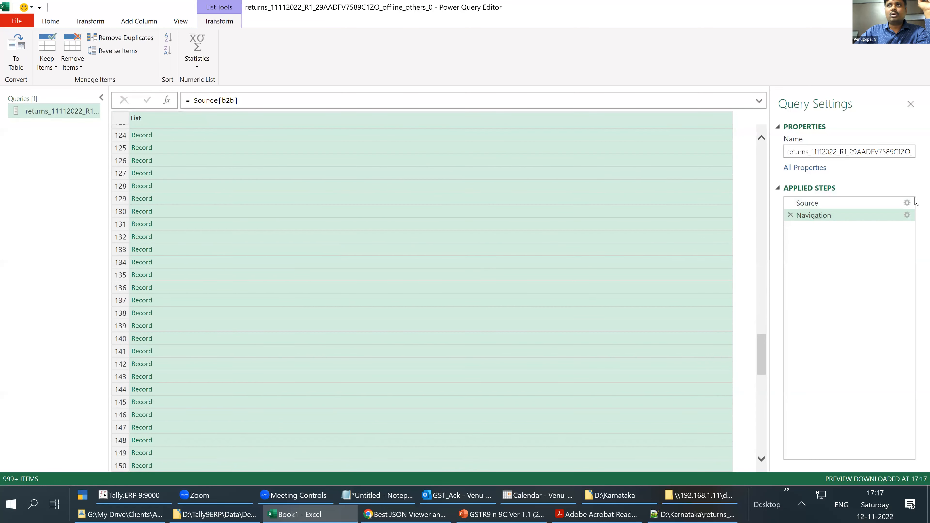
left_click_drag(762, 377, 713, 151)
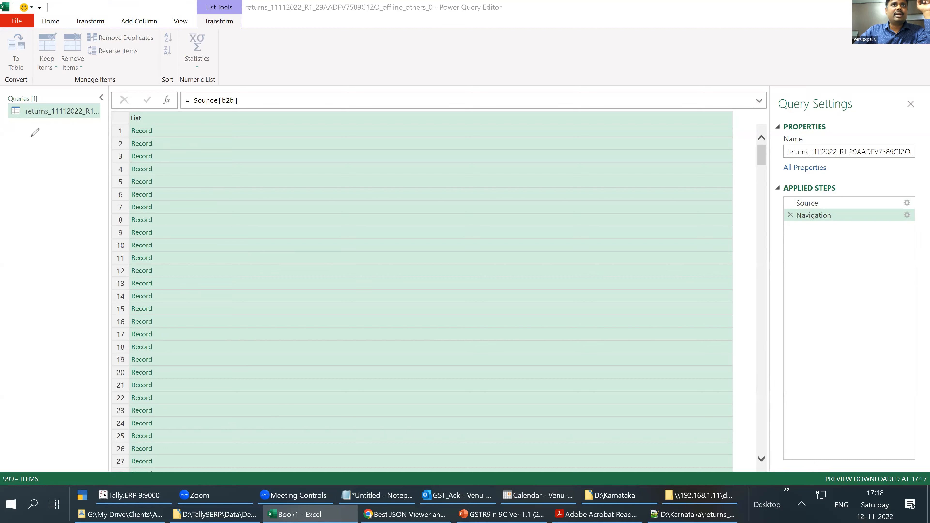
Convert the b2b record list to a table with delimiter None and extra columns shown as errors
mouse_move(42, 179)
left_mouse_down()
mouse_move(27, 72)
mouse_move(28, 81)
left_mouse_up()
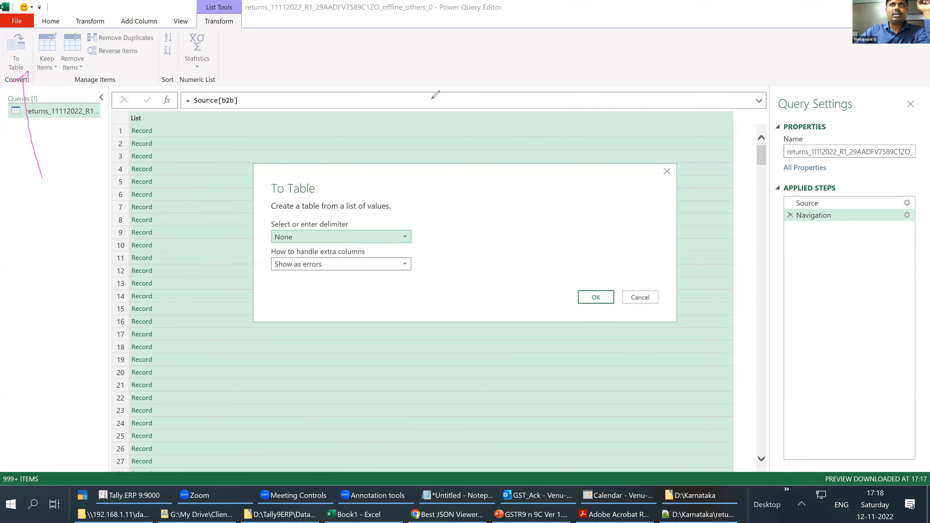
left_click(311, 237)
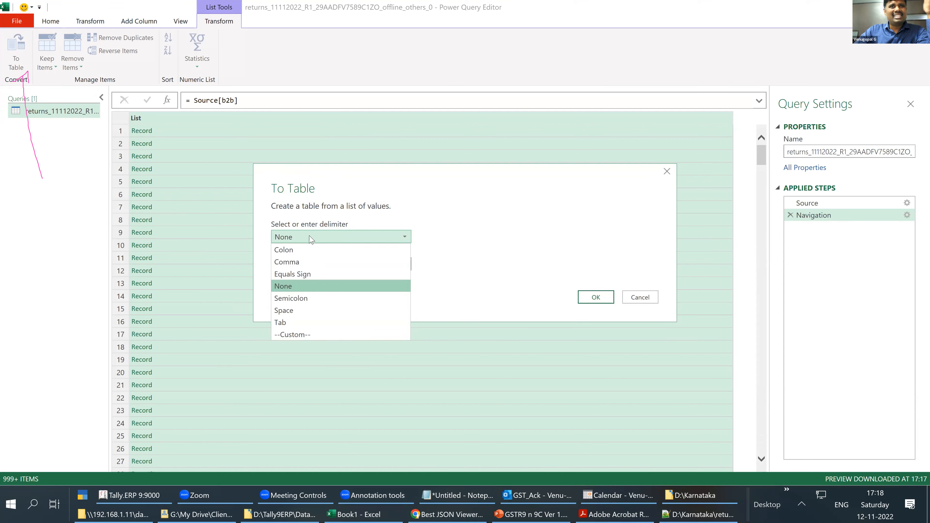
left_click(311, 237)
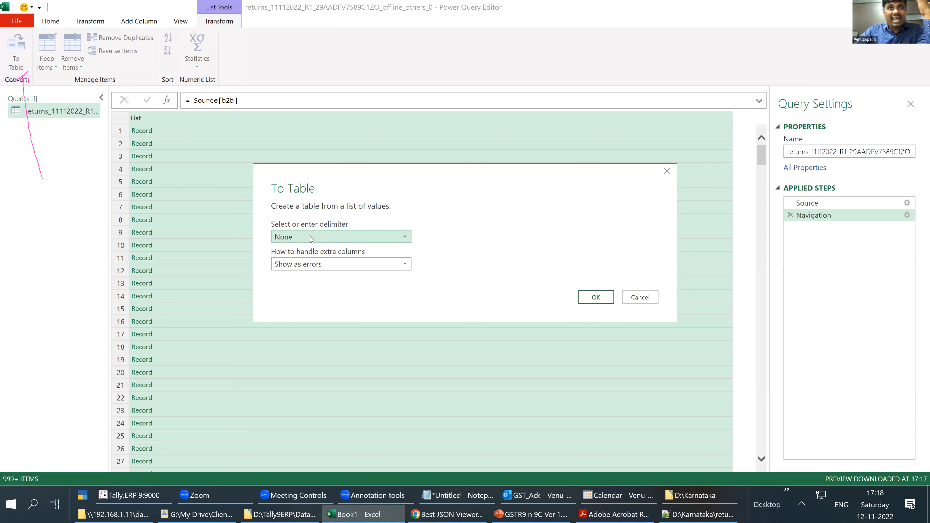
left_click(594, 297)
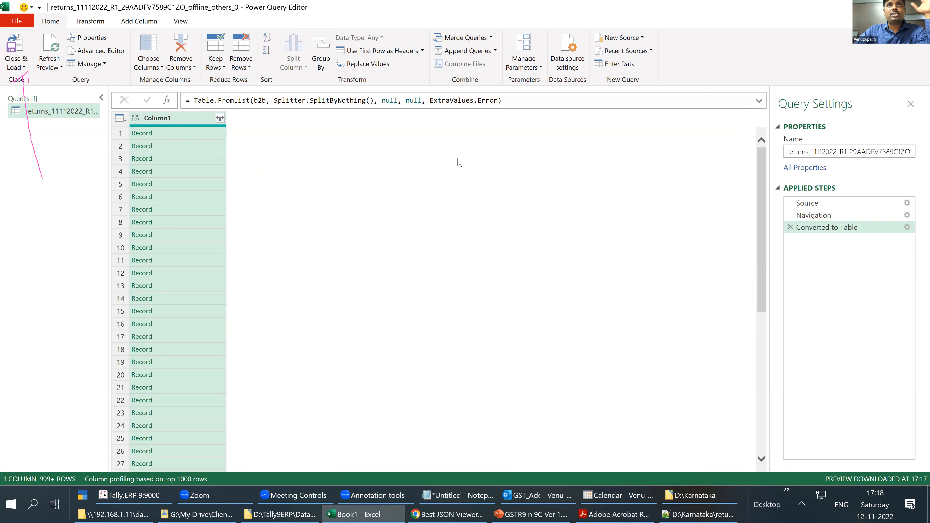
Expand Column1 into all its fields, ctin, cfs and inv, keeping the original column name as prefix
mouse_move(277, 125)
left_mouse_down()
mouse_move(299, 152)
mouse_move(293, 126)
left_mouse_up()
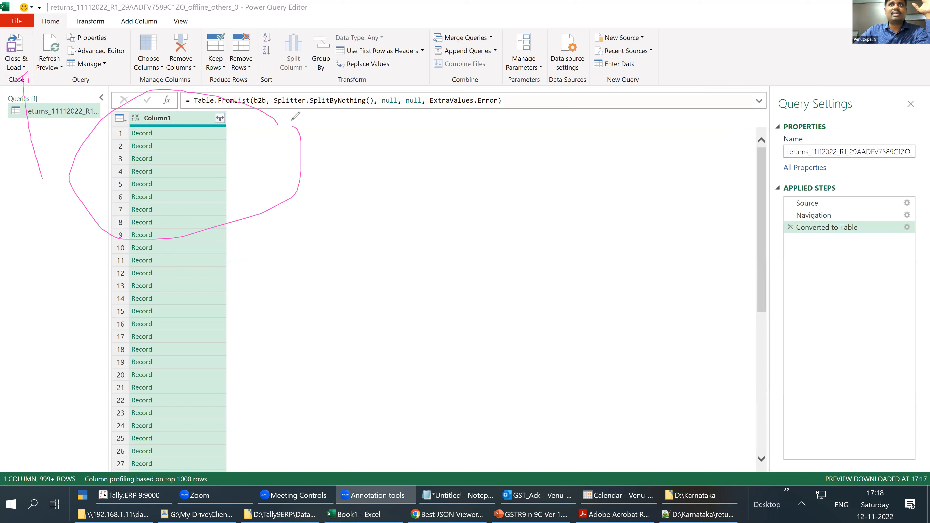
left_click(219, 118)
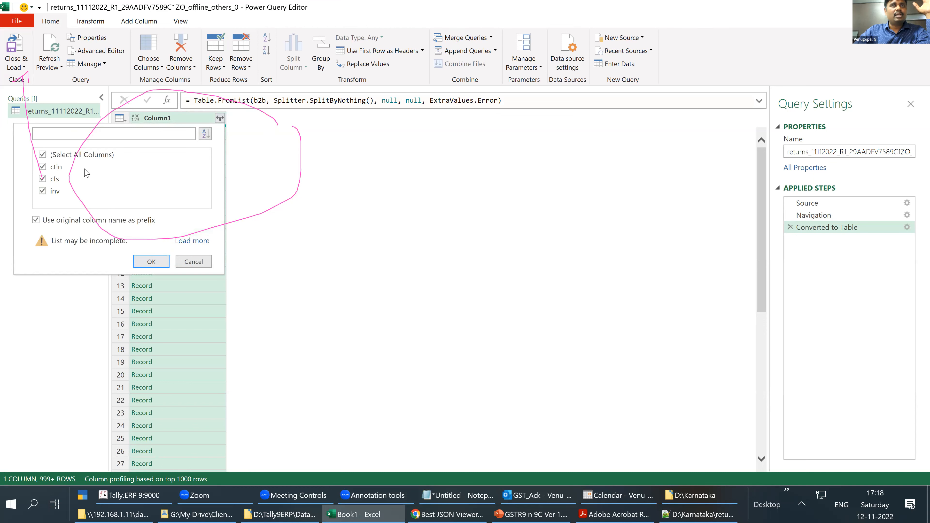
left_click(150, 261)
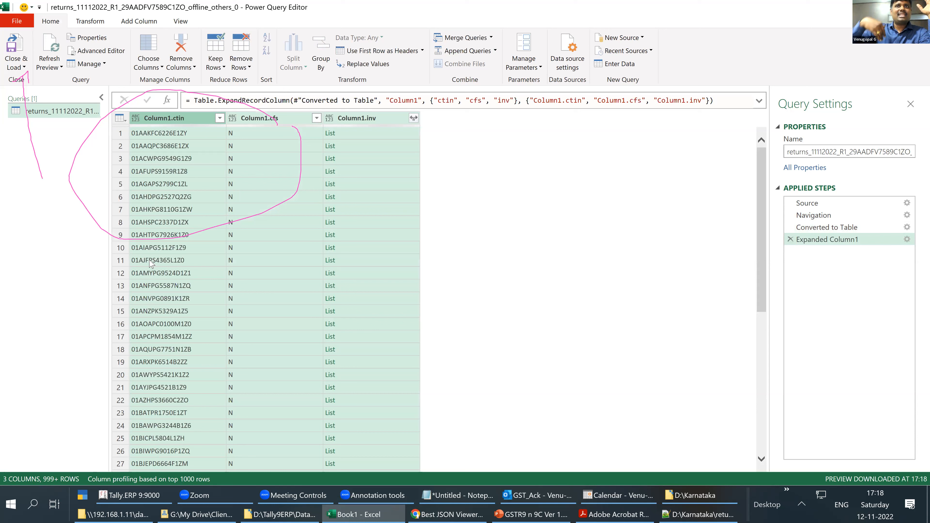
Expand the Column1.inv lists to new rows, and expand the resulting invoice records into all their fields
left_click(413, 118)
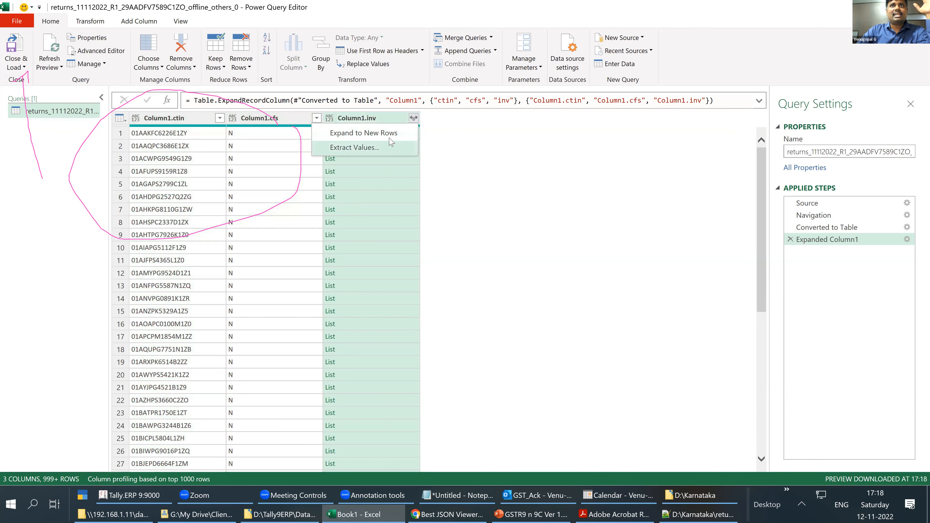
left_click(363, 134)
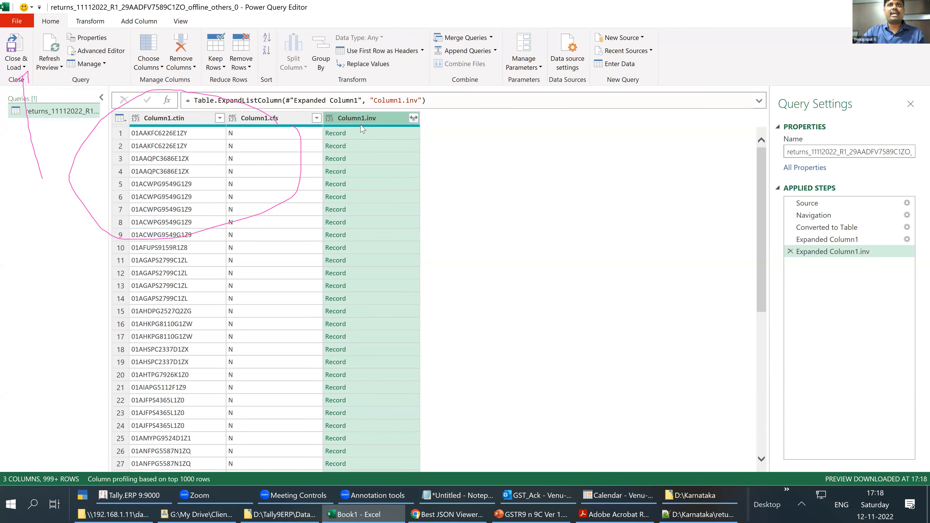
left_click(413, 118)
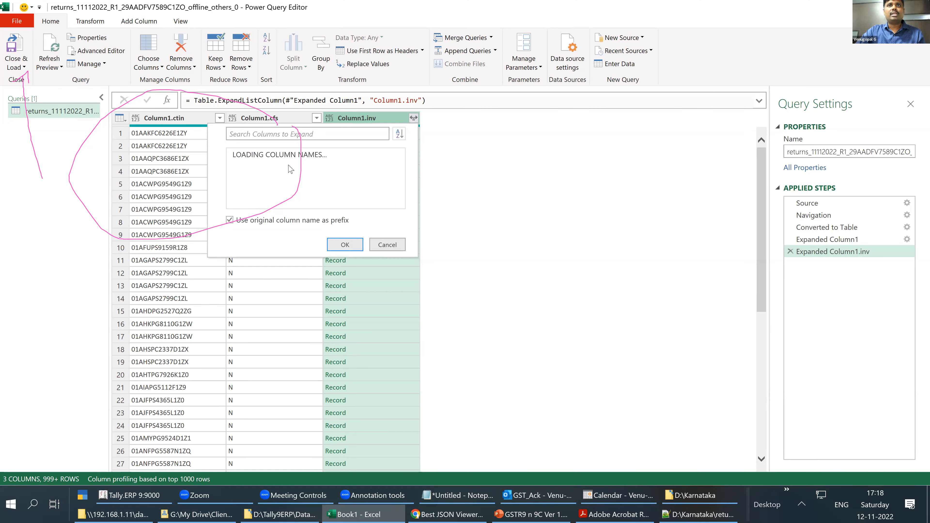
left_click(344, 383)
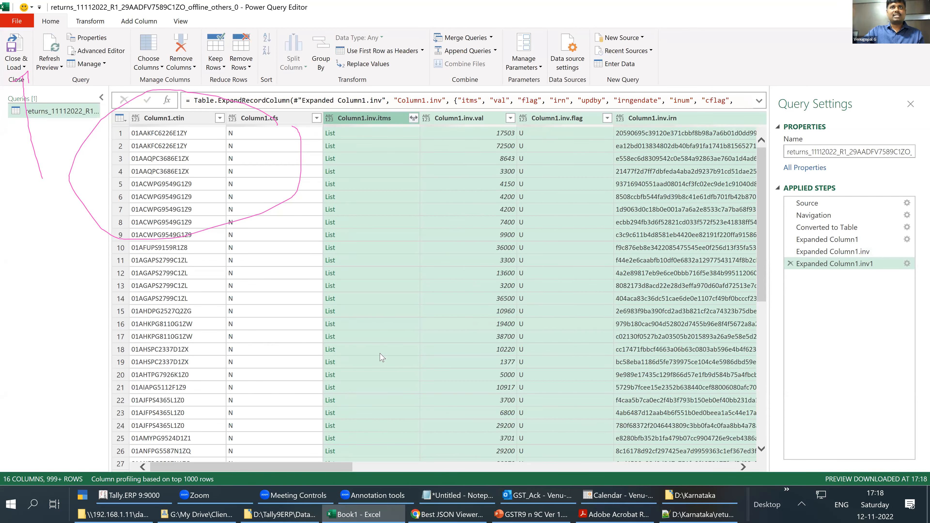
Expand the Column1.inv.itms lists to new rows, and expand the item records into num and itm_det
left_click(414, 118)
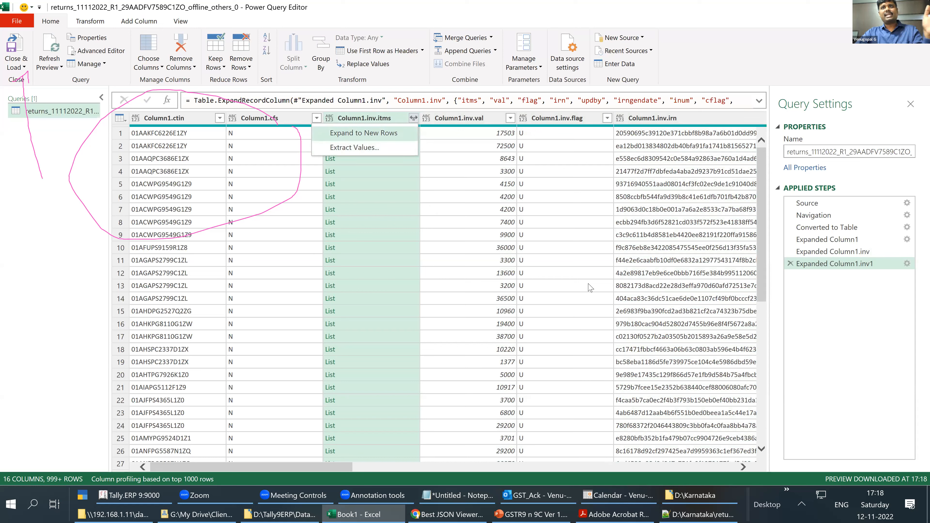
key("Return")
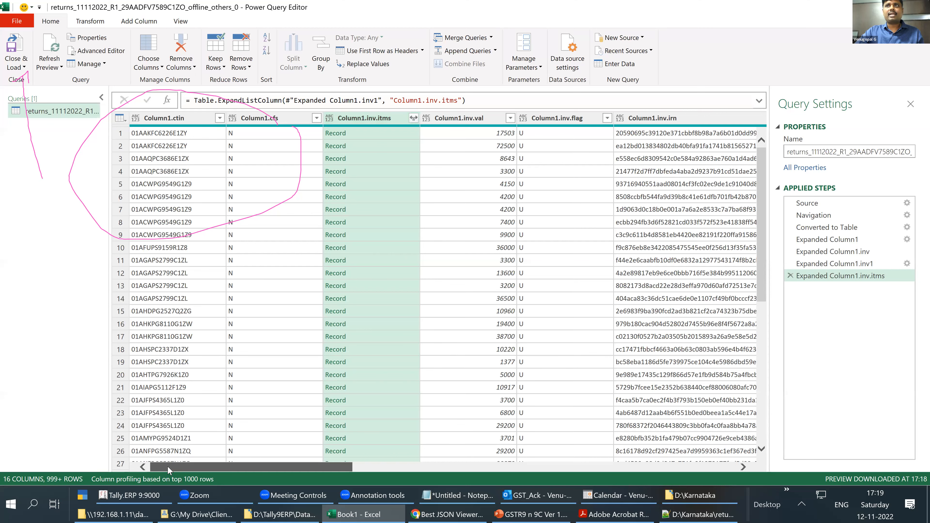
scroll(169, 470, "right", 3)
scroll(169, 470, "right", 6)
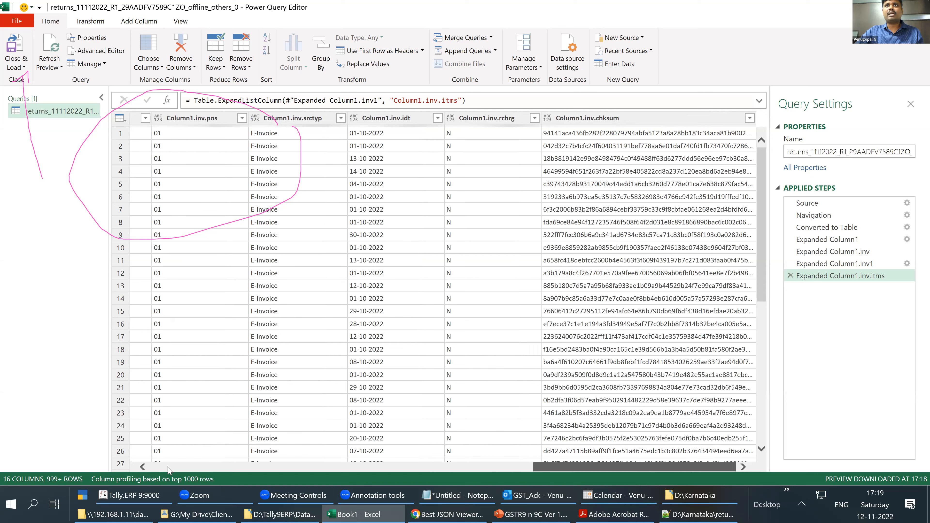
scroll(169, 469, "left", 4)
scroll(168, 470, "right", 2)
scroll(82, 465, "left", 4)
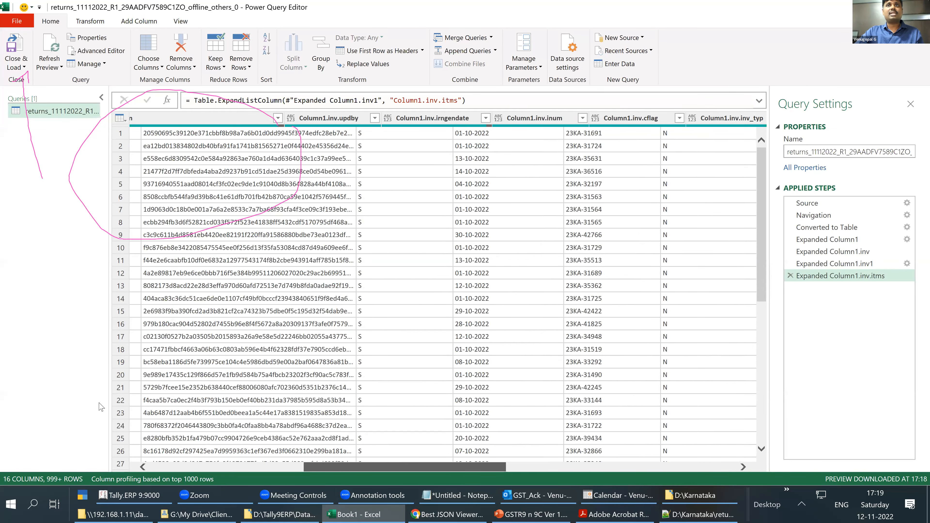
left_click(412, 121)
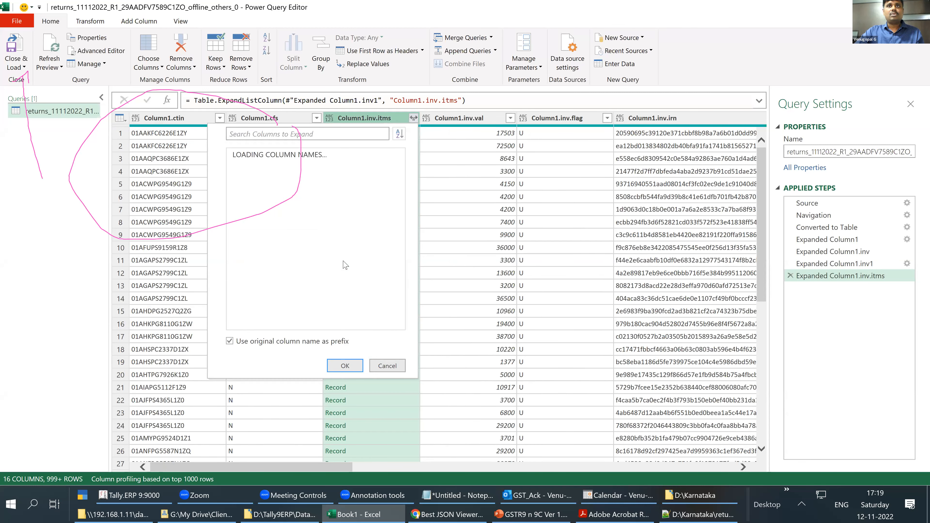
left_click(345, 261)
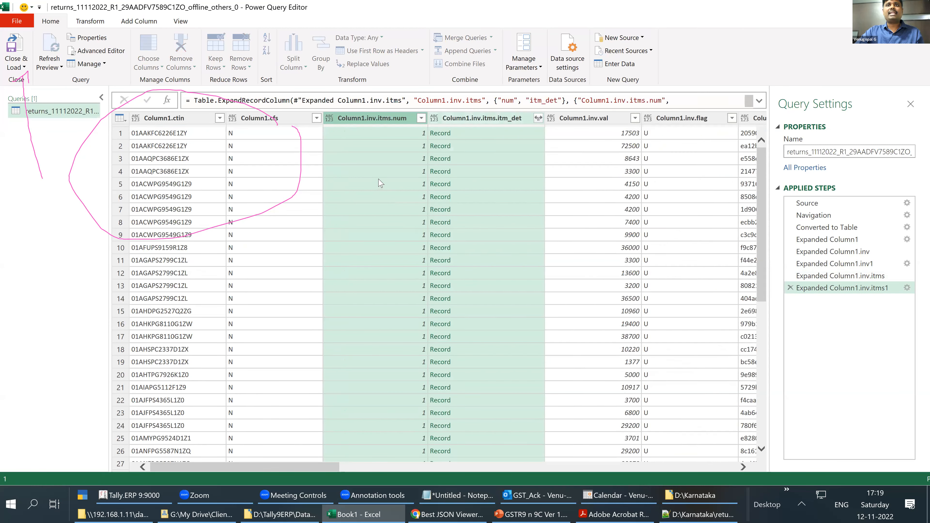
Expand the itm_det records into samt, rt, txval, camt and iamt, and load the query into the workbook
left_click(538, 118)
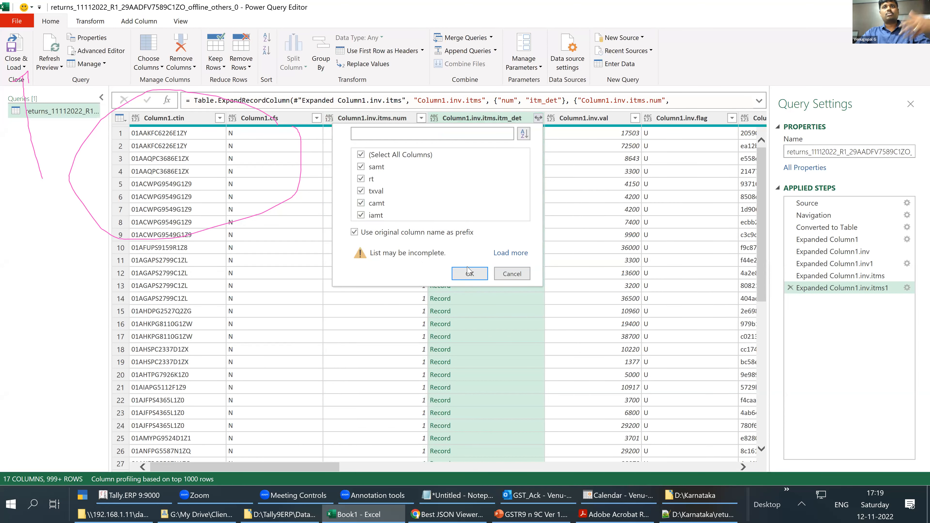
left_click(462, 274)
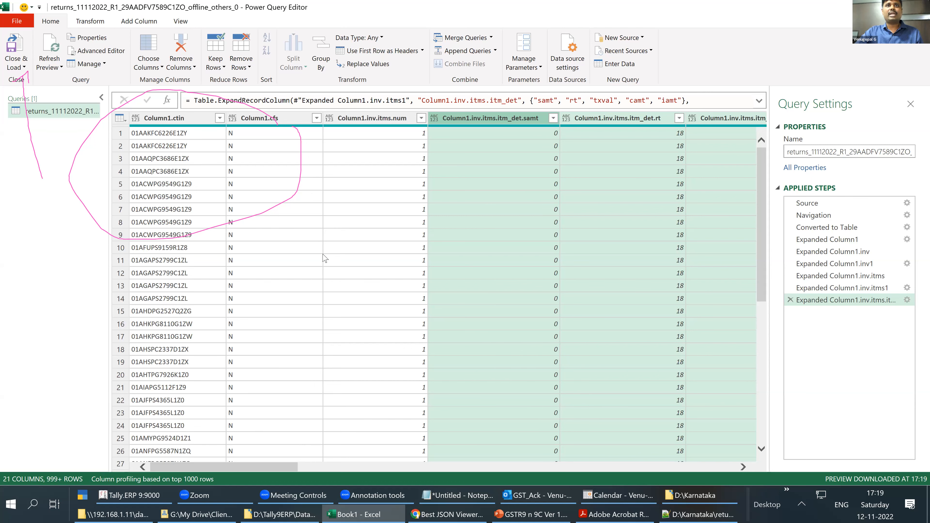
left_click(24, 64)
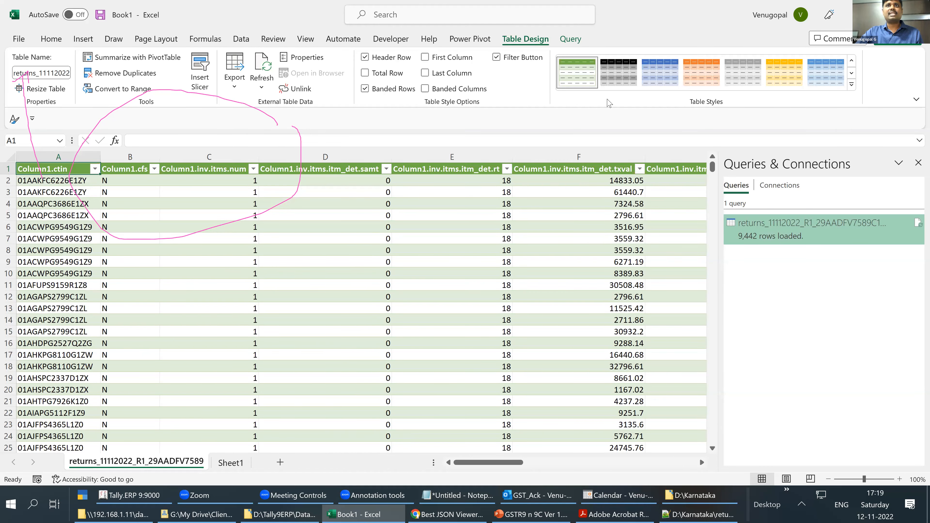
Remove the prefix "Column1." from all header cells of the loaded table by replacing every occurrence with nothing
left_click(276, 224)
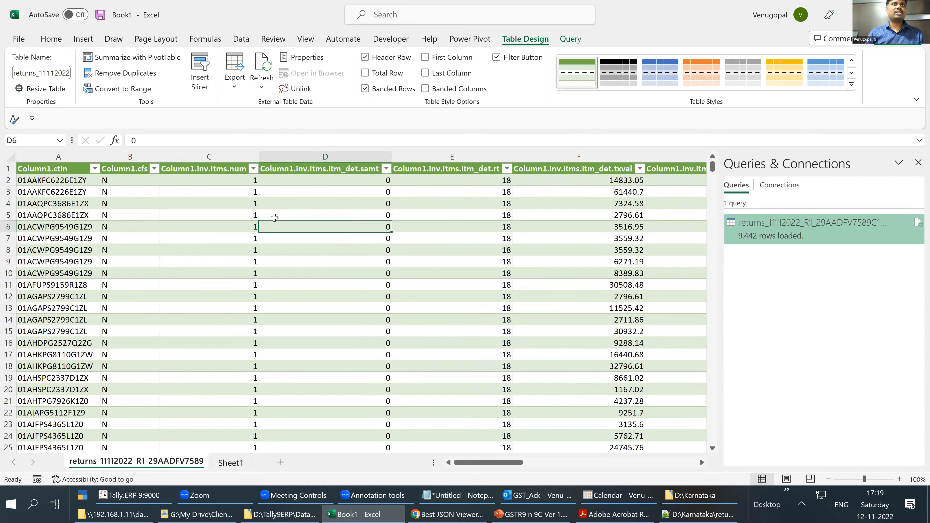
key("ctrl+Home")
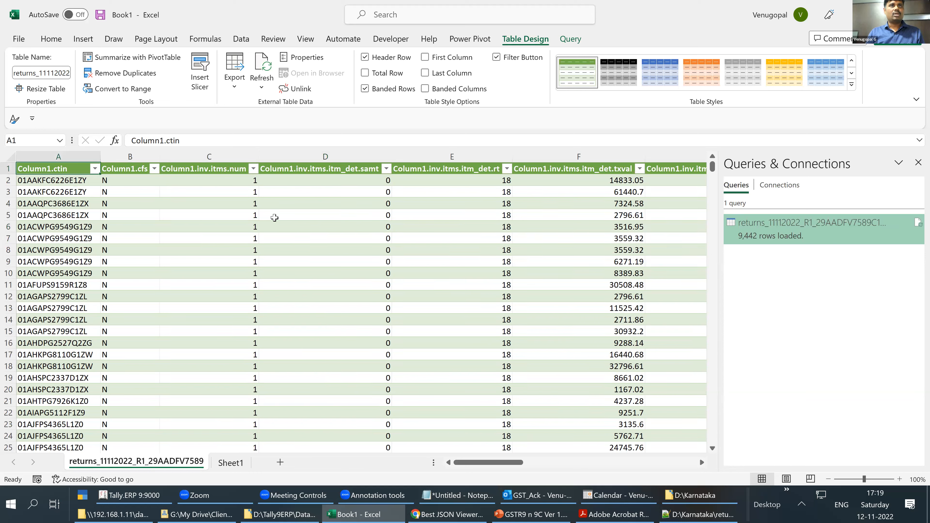
key("F2")
key("shift+Right")
key("shift+Right")
key("shift+Right")
key("shift+Right")
key("shift+Right")
key("shift+Right")
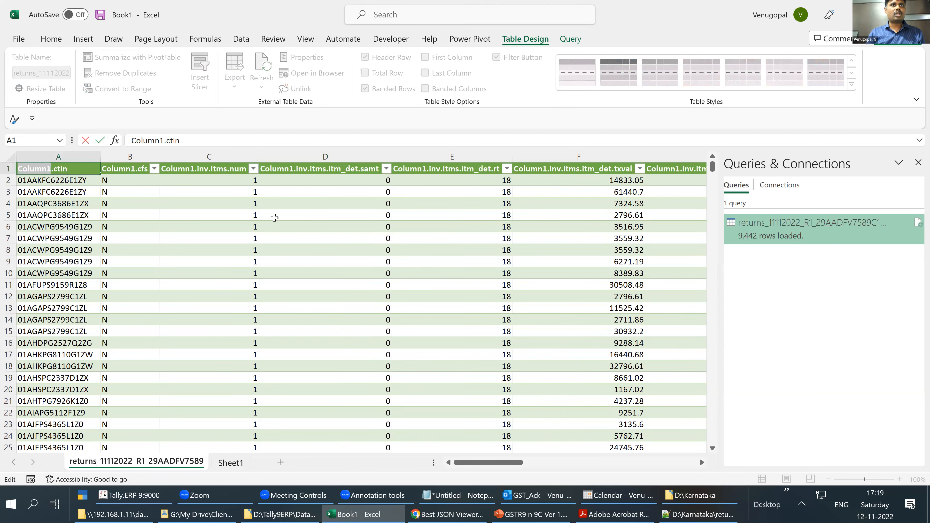
key("Escape")
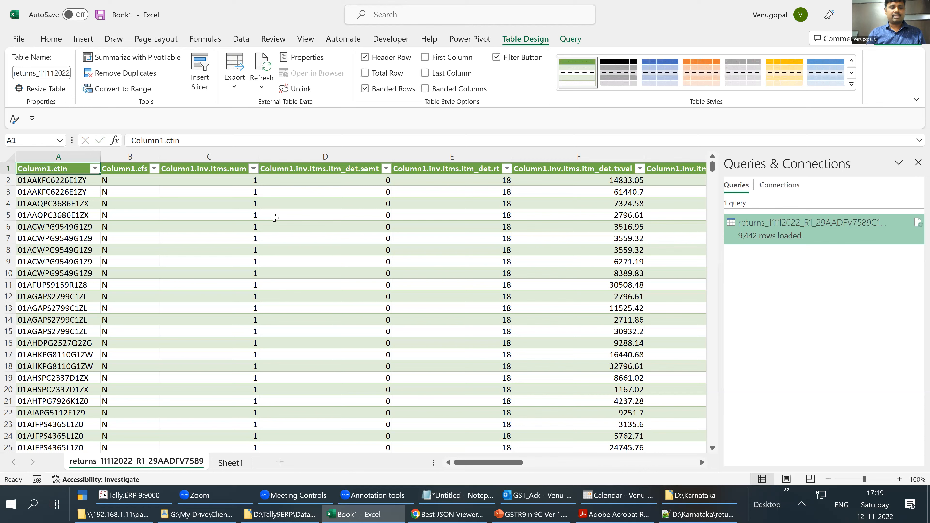
key("ctrl+shift+Right")
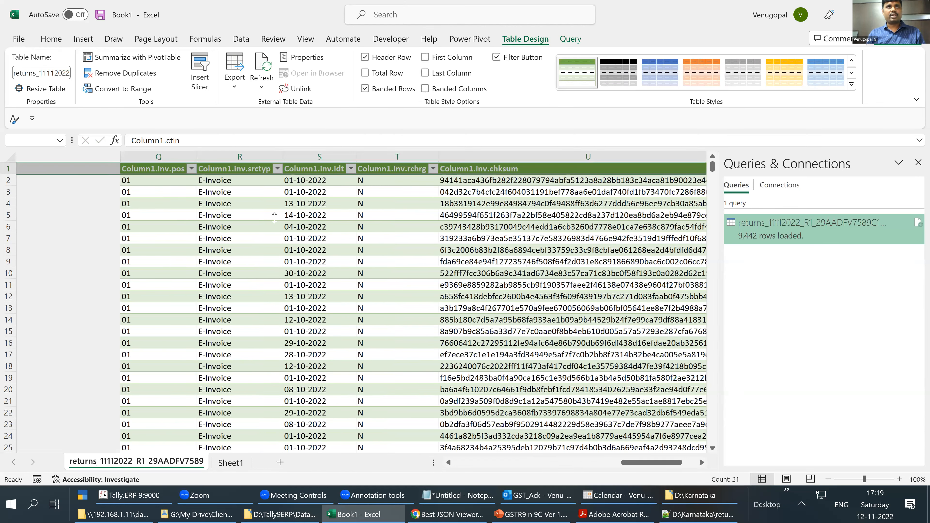
key("ctrl+h")
type("Column1.")
key("alt+a")
key("Return")
key("Escape")
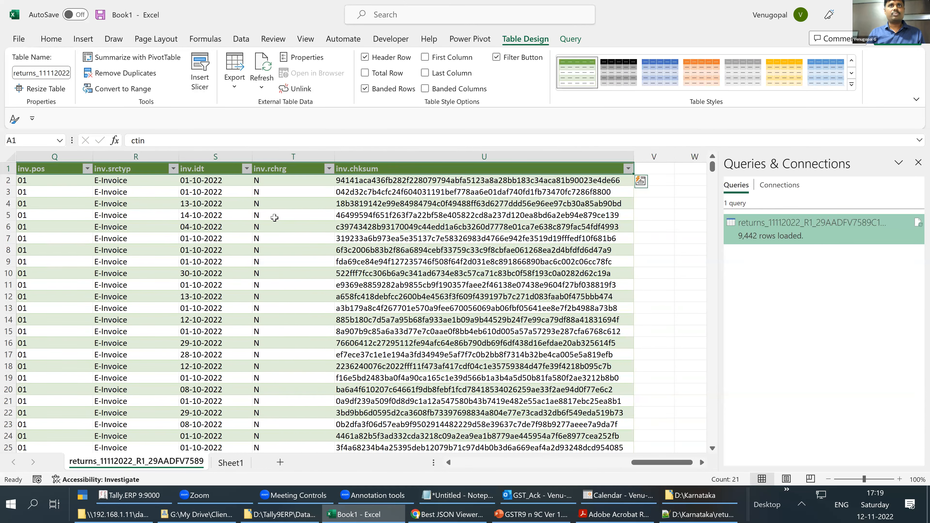
Review the shortened table headers one by one from ctin across to inv.flag
key("Down")
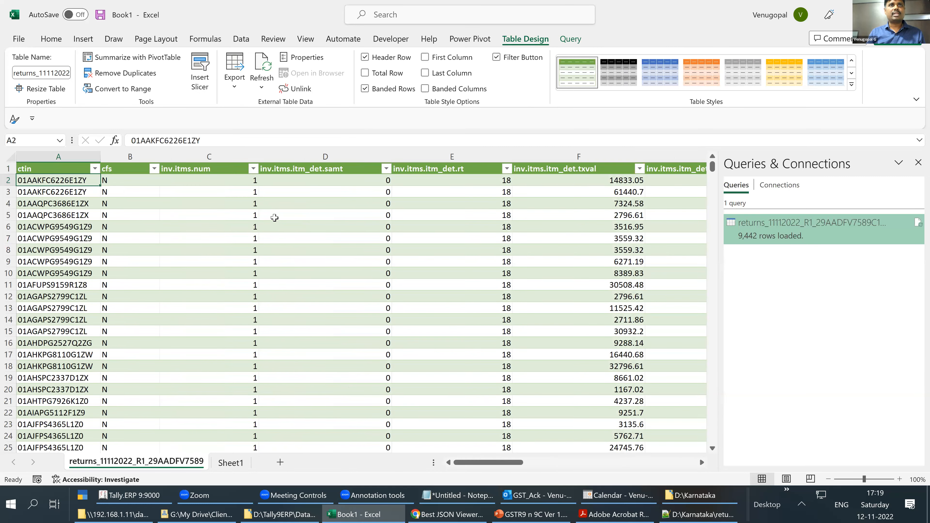
key("Up")
key("Right")
key("Right")
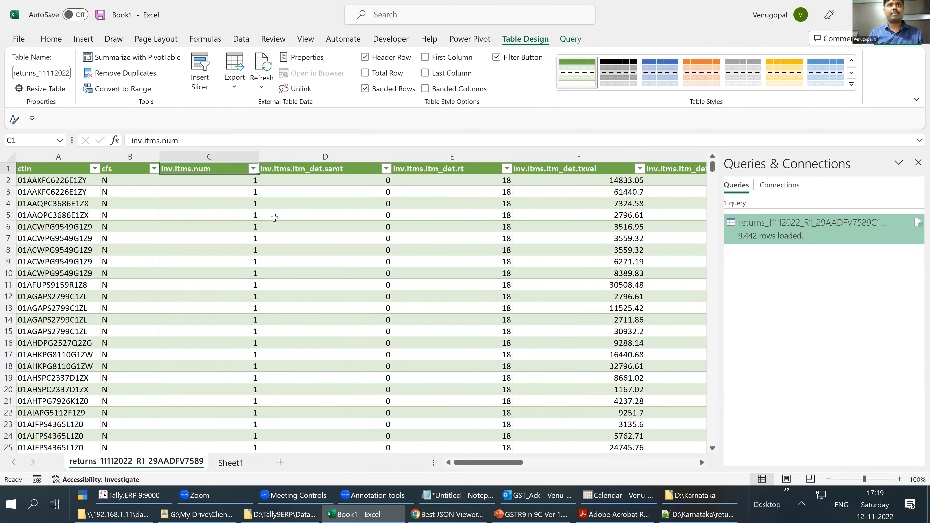
key("Right")
key("Right")
key("Right")
key("Right")
key("Right")
key("Right")
key("Right")
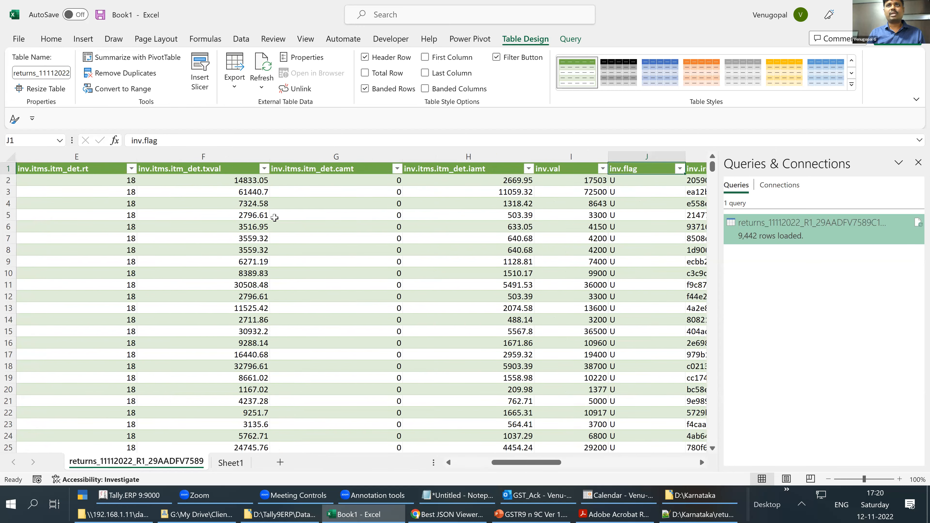
Select the whole inv.itms.itm_det.iamt column to check its total, and return to the inv.flag header
key("Left")
key("Left")
key("ctrl+shift+Down")
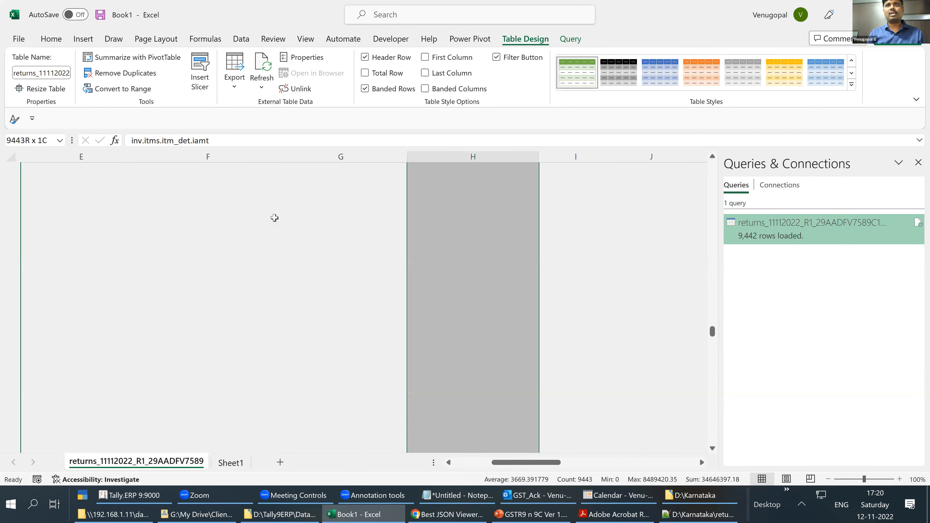
key("Right")
key("Right")
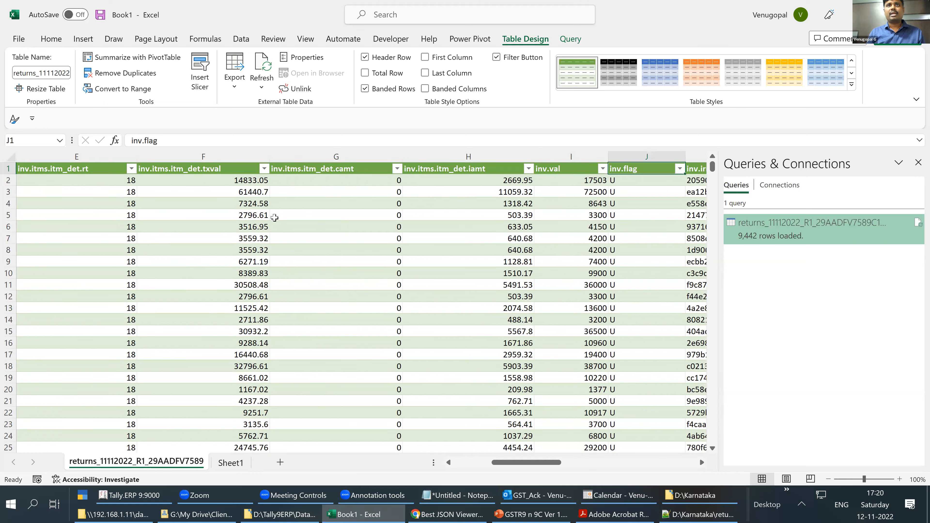
Examine the remaining headers through inv.chksum, and go to the last record at the end of the table
key("Right")
key("Right")
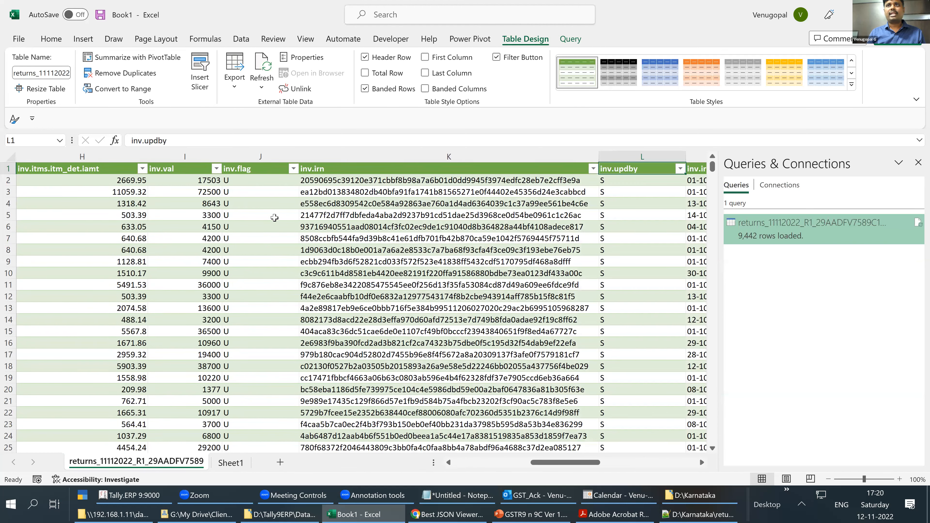
key("Right")
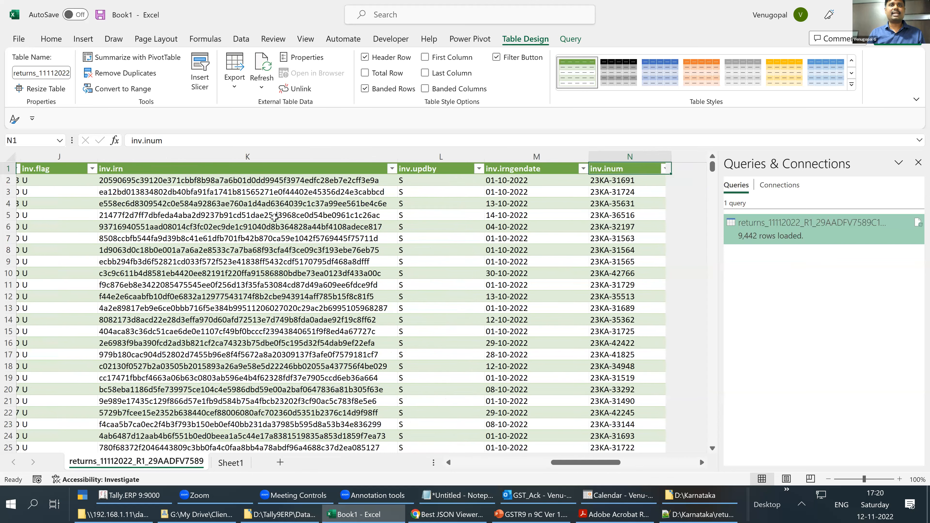
key("ctrl+Right")
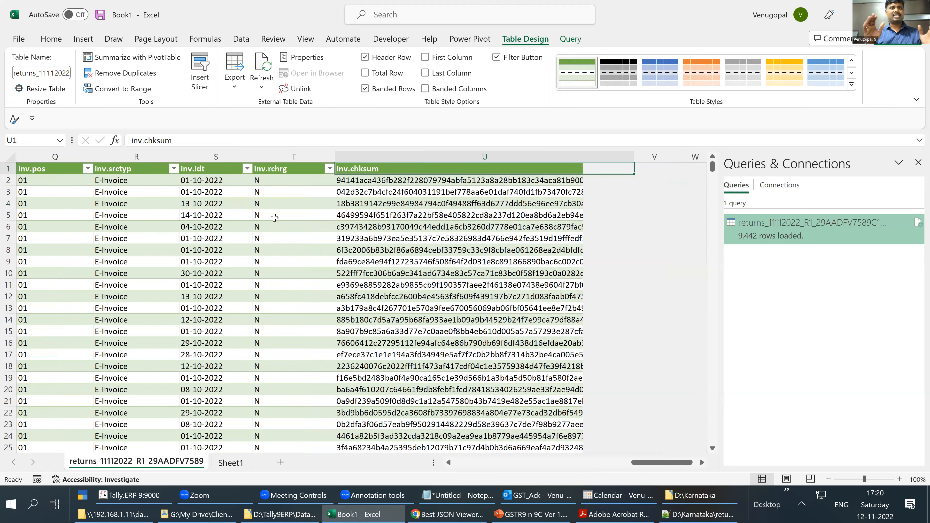
key("Down")
key("Down")
key("Down")
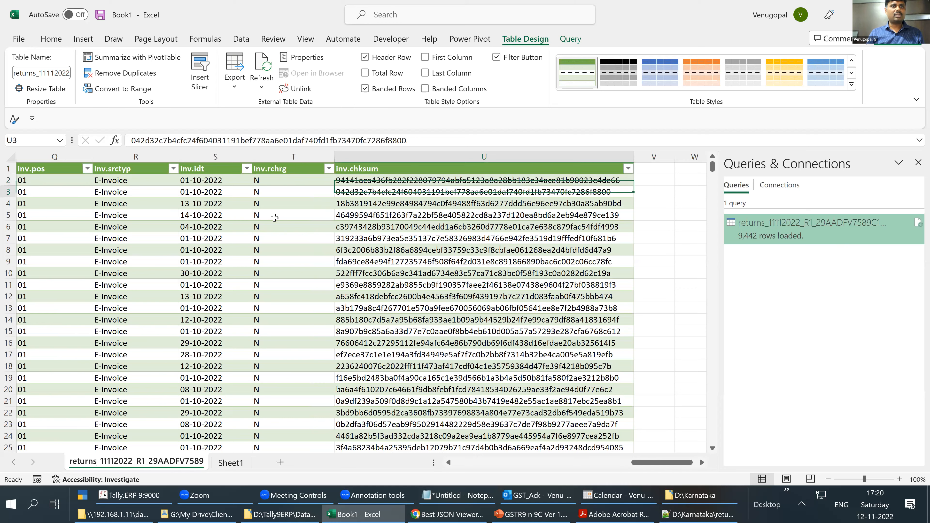
key("ctrl+Down")
key("ctrl+Left")
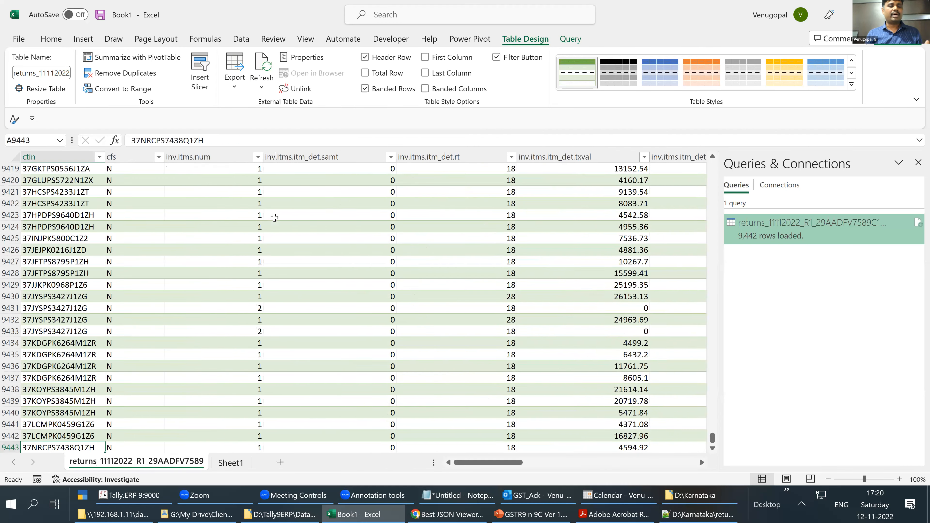
key("Down")
key("Down")
key("Down")
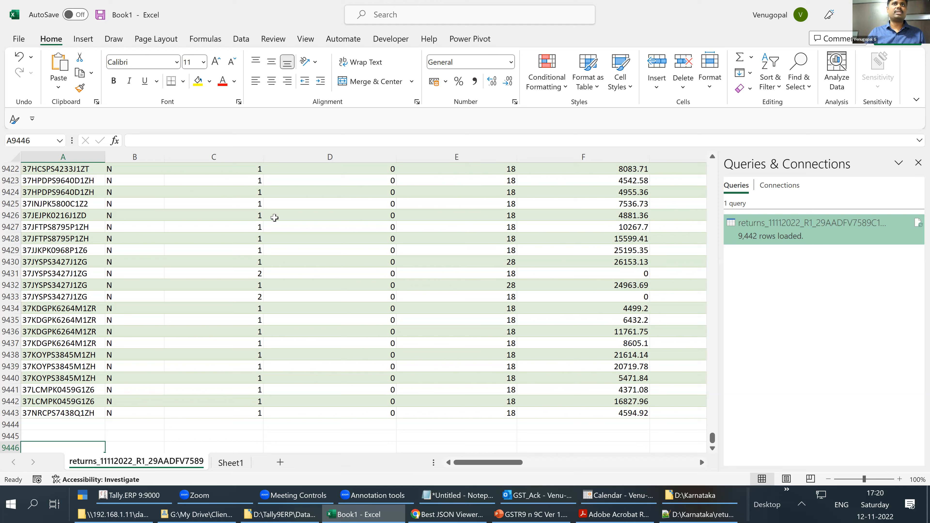
Open the file source choices for importing external data into the workbook
left_click(240, 39)
left_click(24, 77)
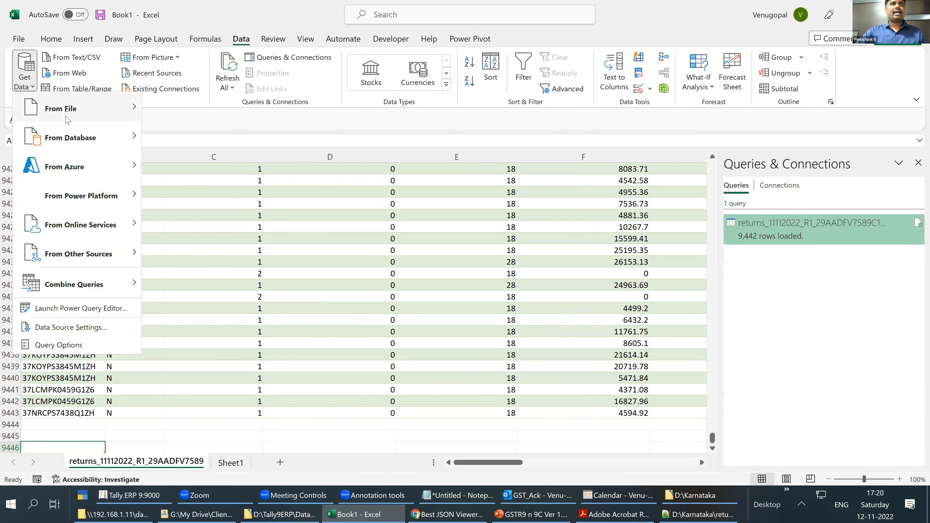
mouse_move(67, 120)
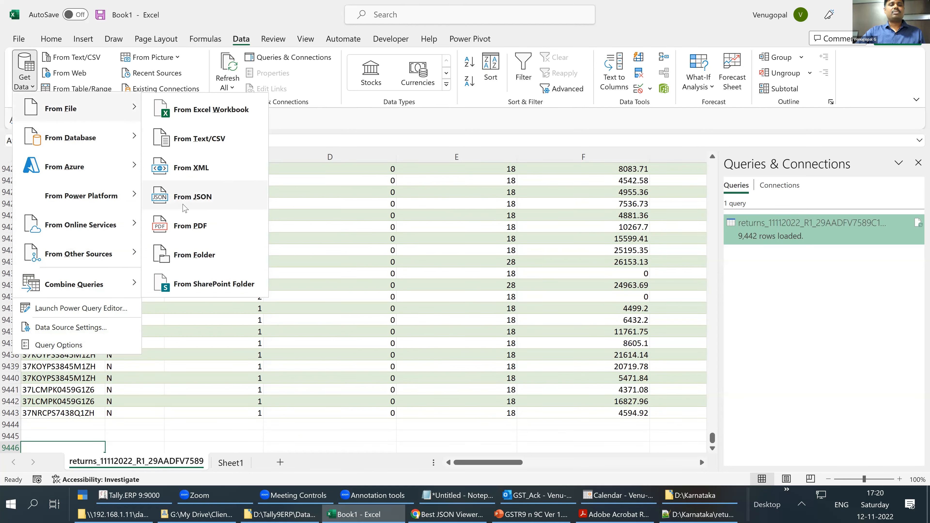